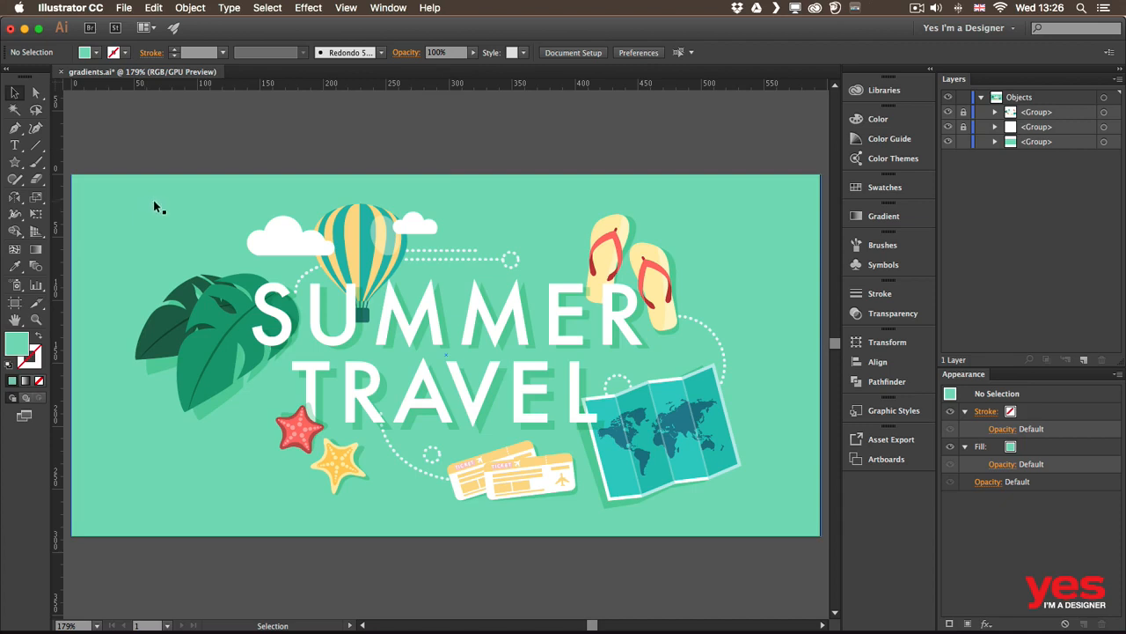
Select the green background rectangle and hide the two locked groups above it
left_click(153, 202)
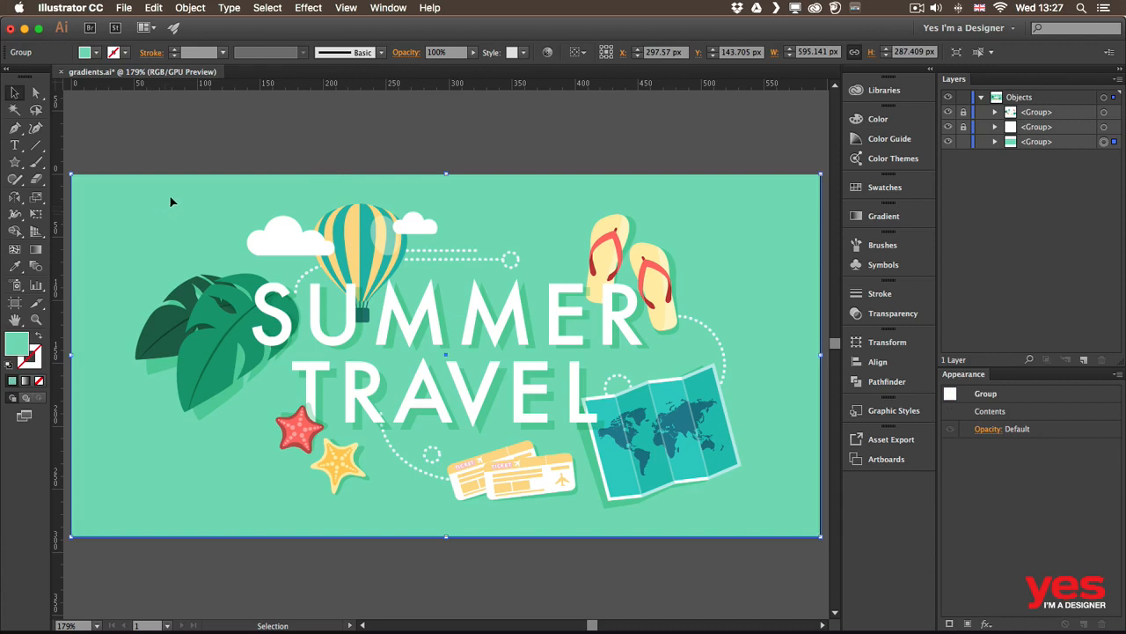
left_click(948, 113)
left_click(948, 126)
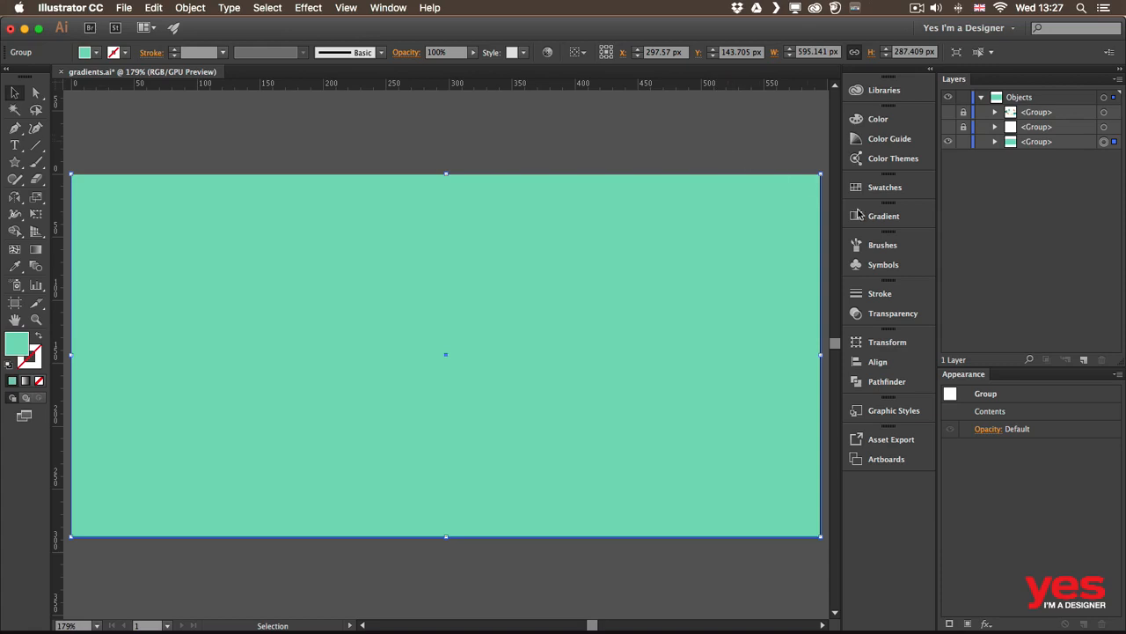
Fill the background rectangle with the default white-to-black linear gradient
left_click(889, 216)
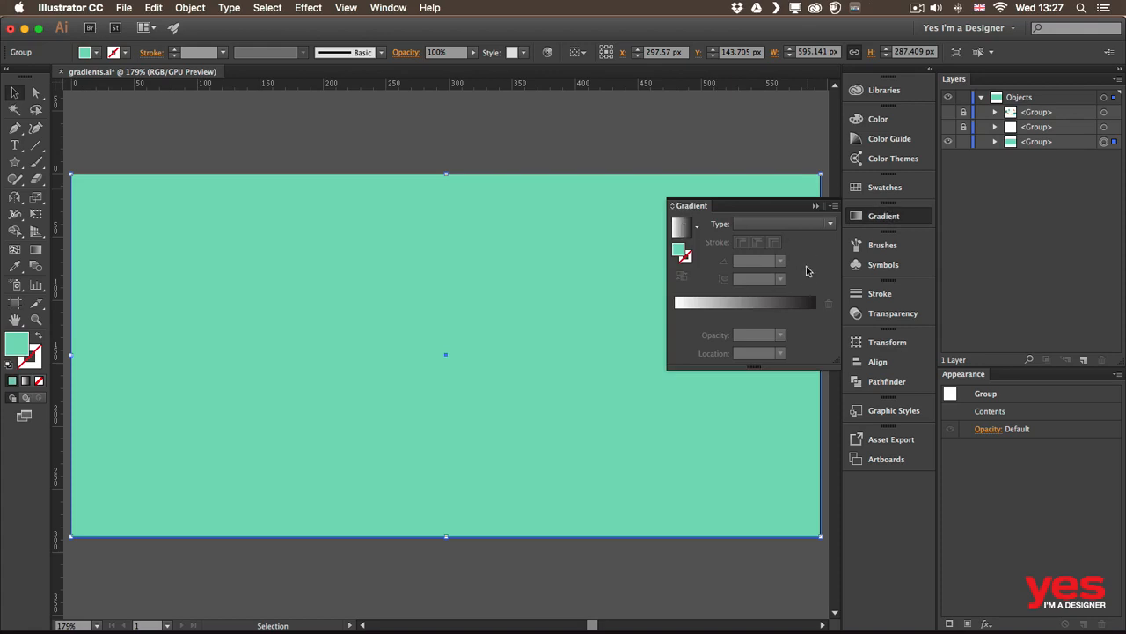
left_click(697, 227)
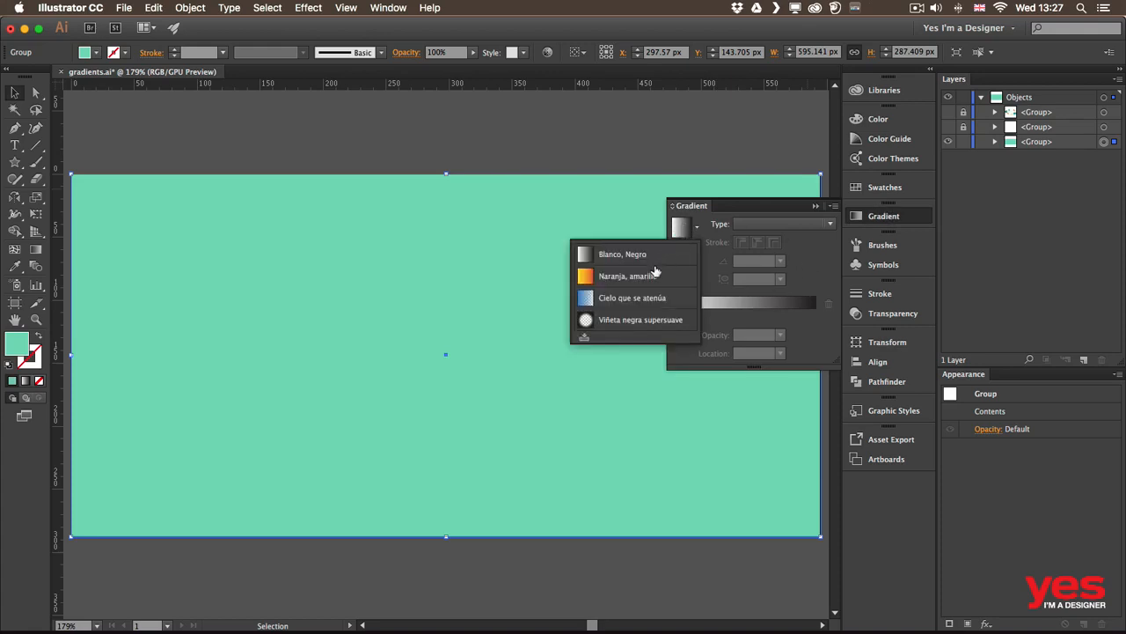
left_click(817, 257)
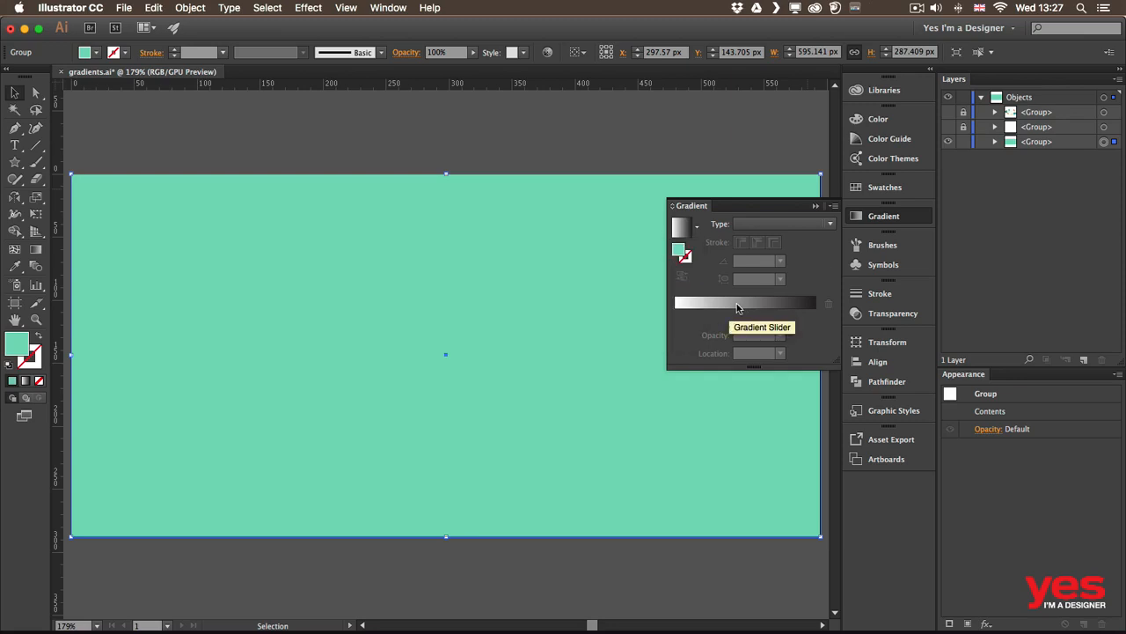
left_click(743, 305)
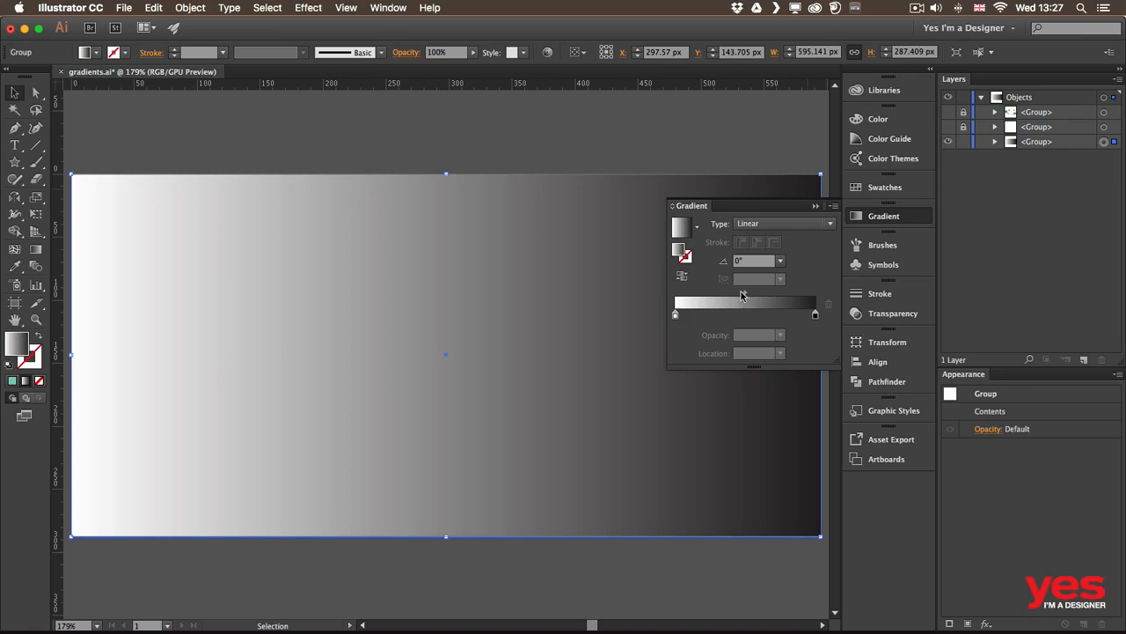
Activate the Gradient tool
left_click(37, 252)
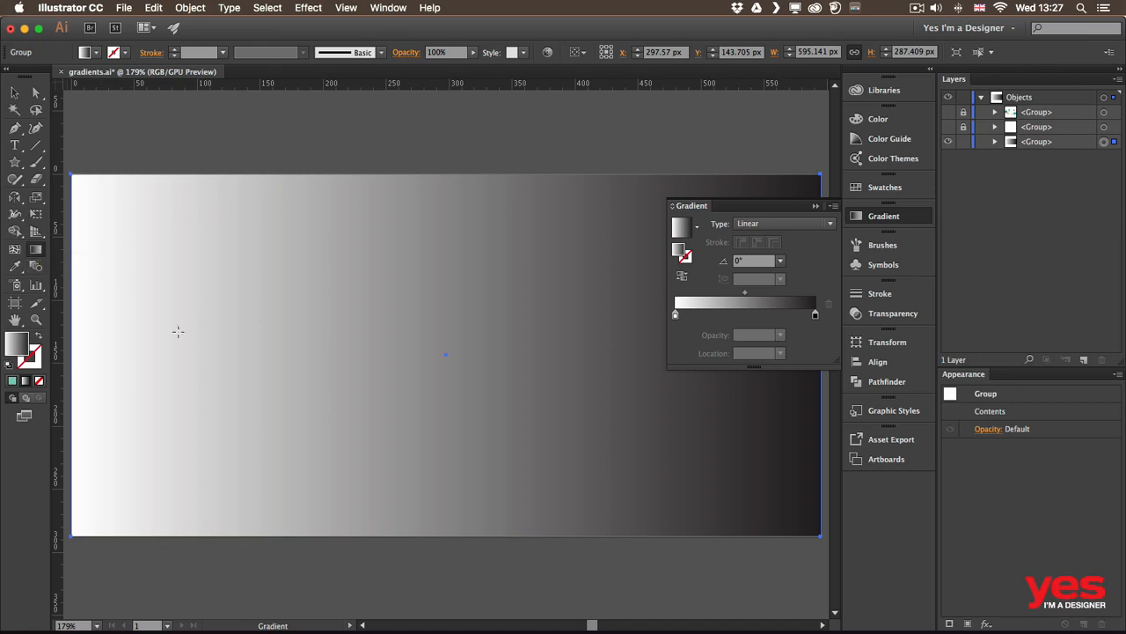
key("v")
left_click(36, 251)
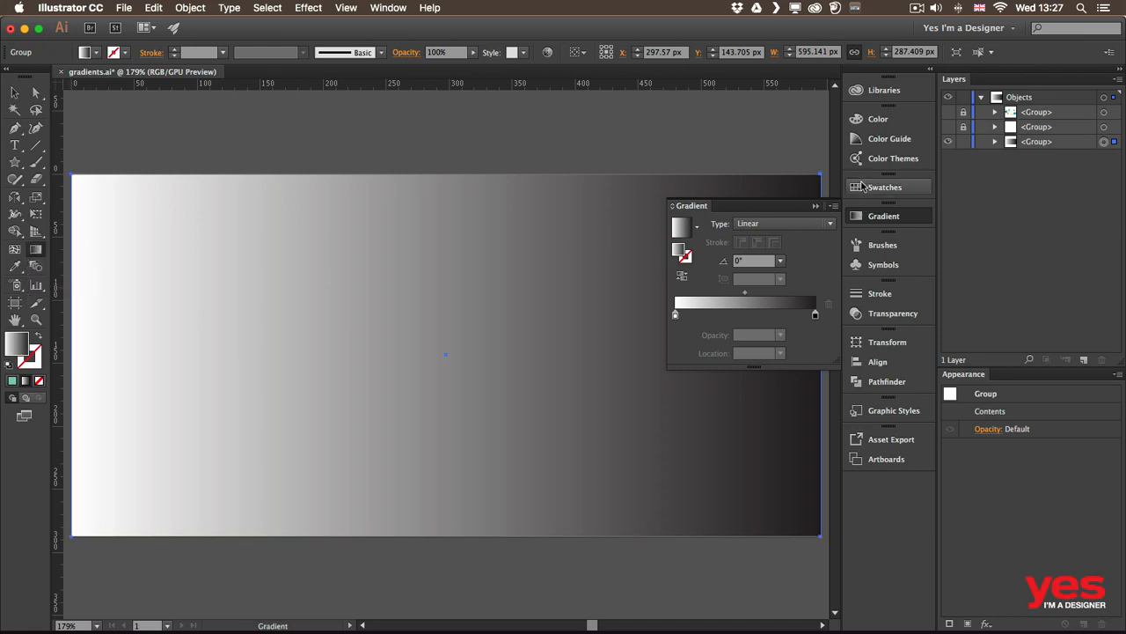
Try the orange-yellow, fading-sky and soft black vignette gradient swatches on the background, ending on the white-black gradient swatch
left_click(858, 188)
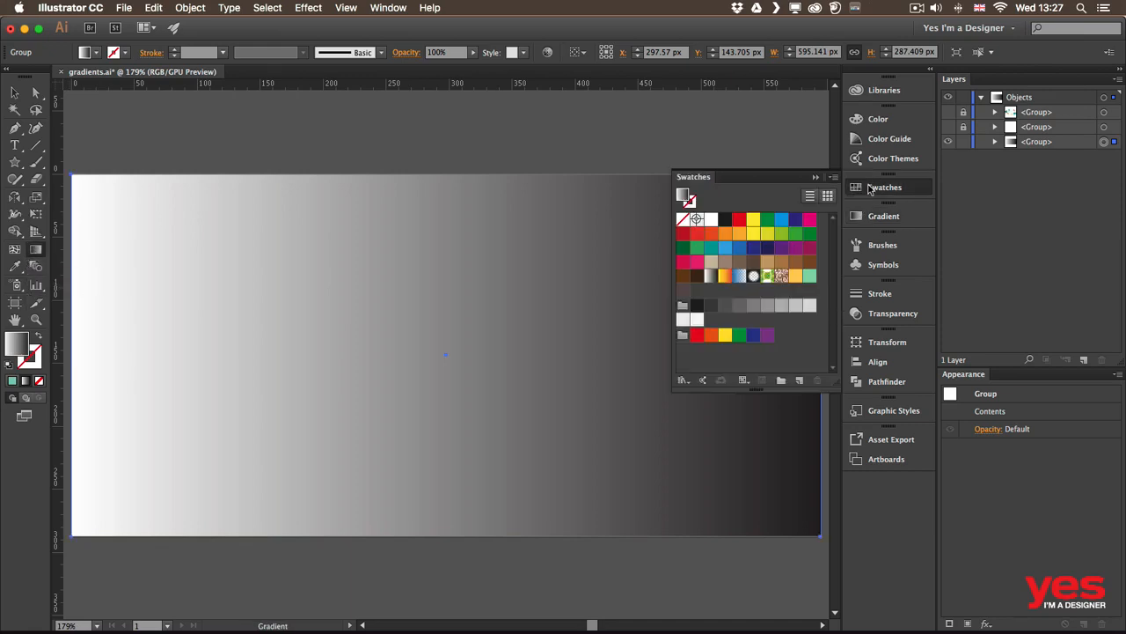
left_click(724, 276)
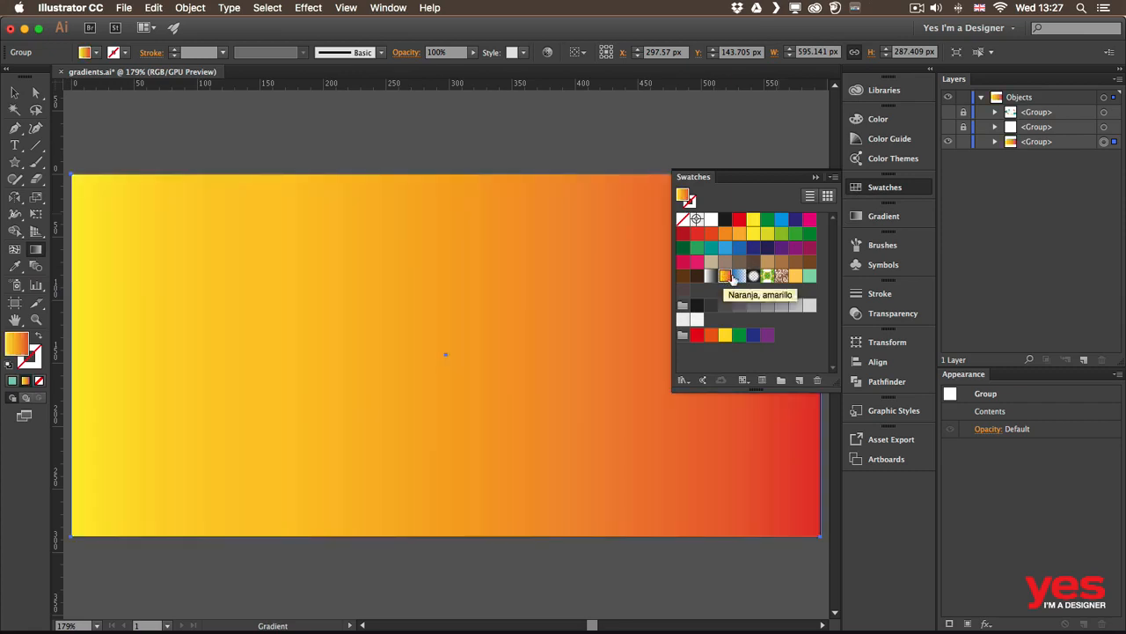
left_click(739, 277)
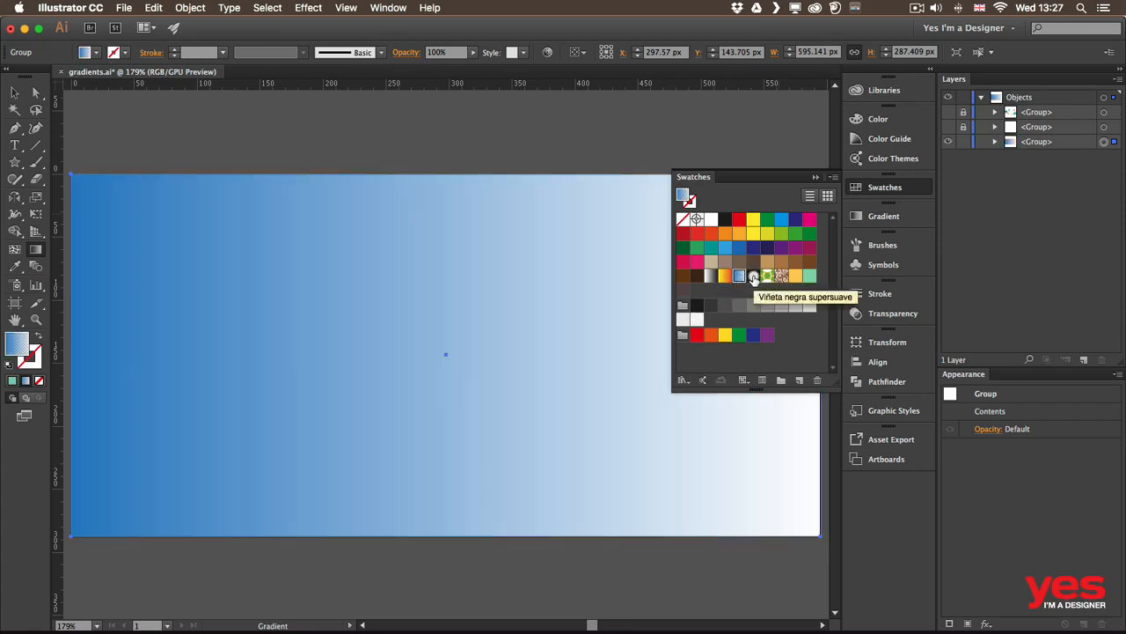
left_click(753, 276)
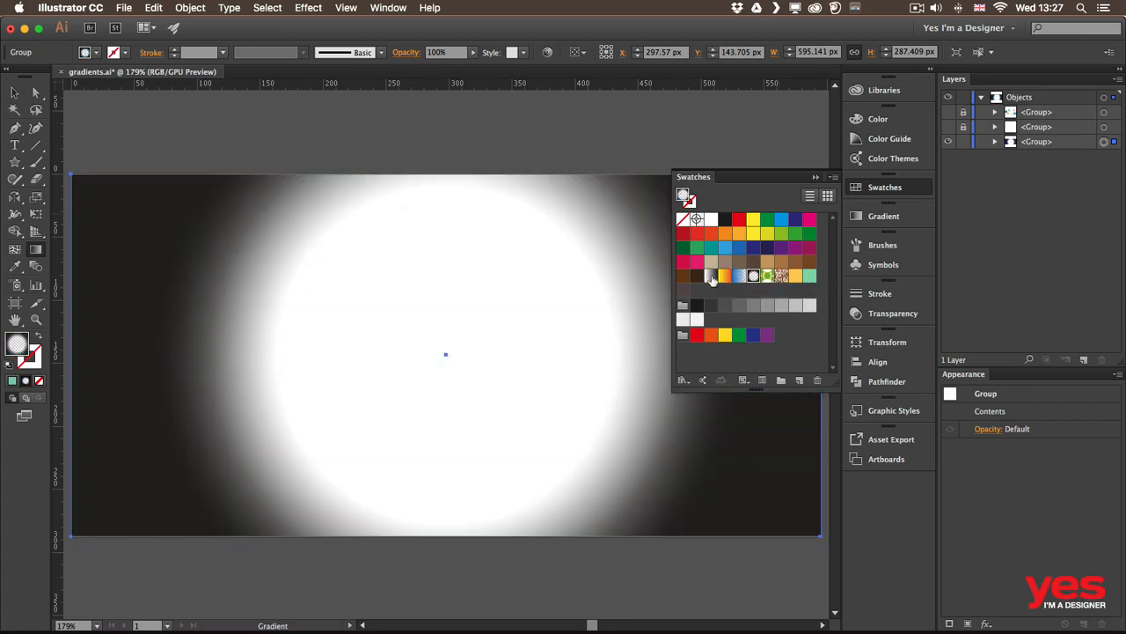
left_click(711, 276)
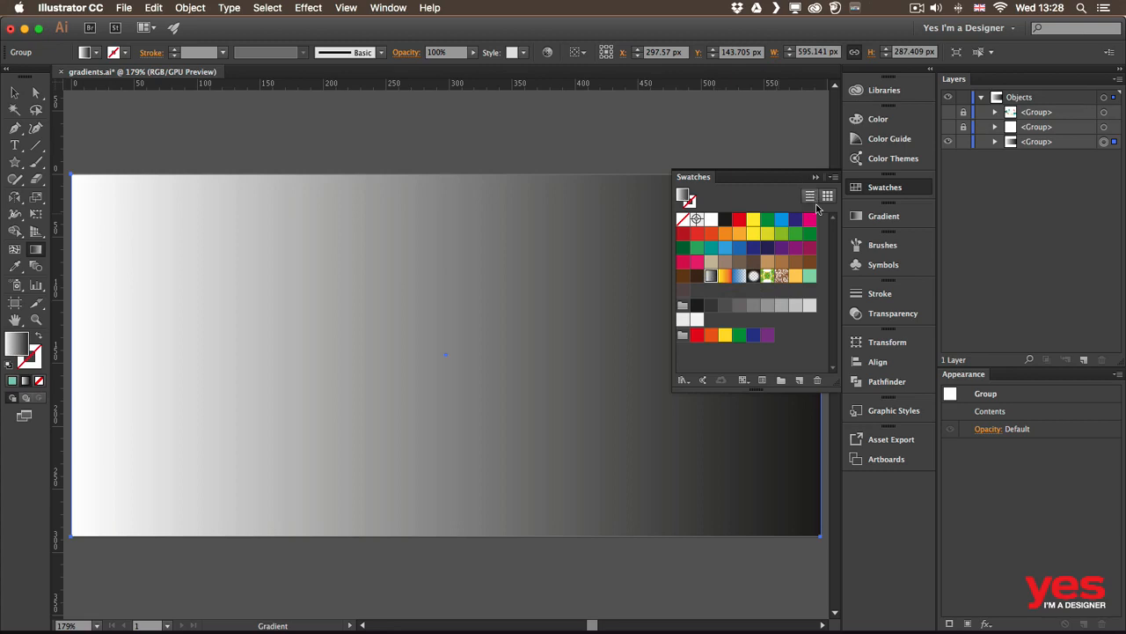
Try the radial type and the reversed colour order on the background gradient, returning to the linear type and original order
left_click(871, 217)
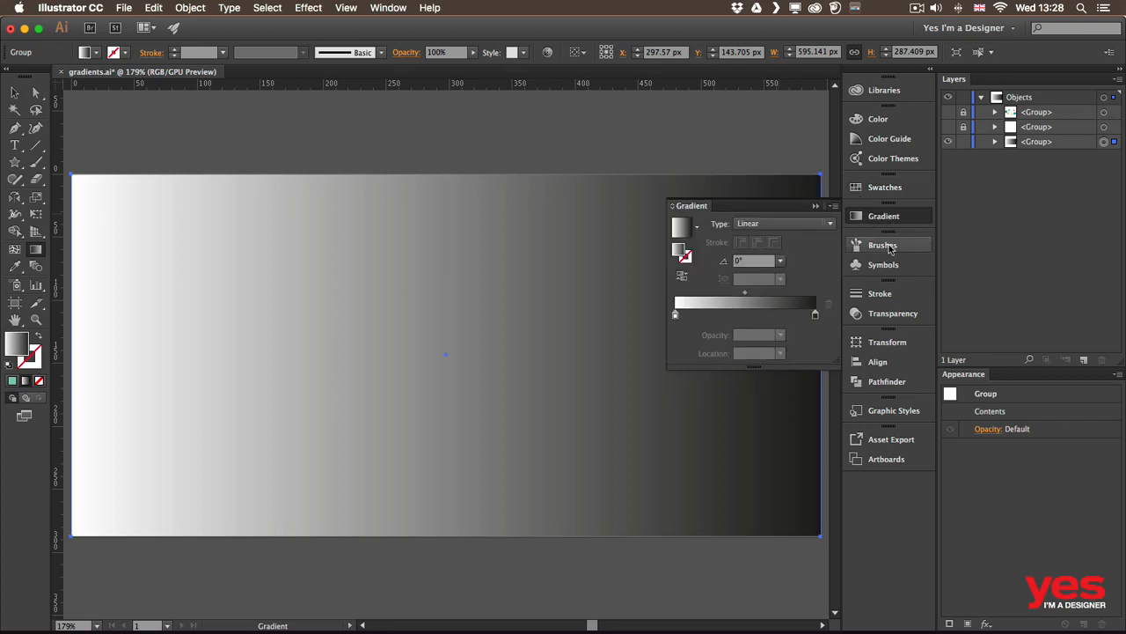
left_click(787, 225)
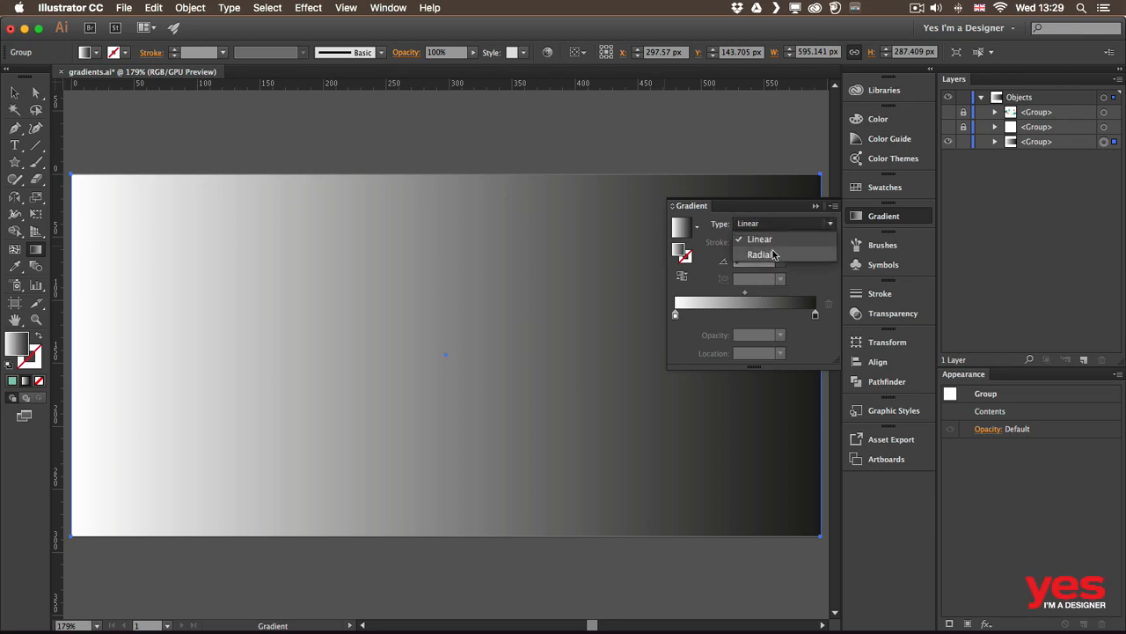
left_click(773, 254)
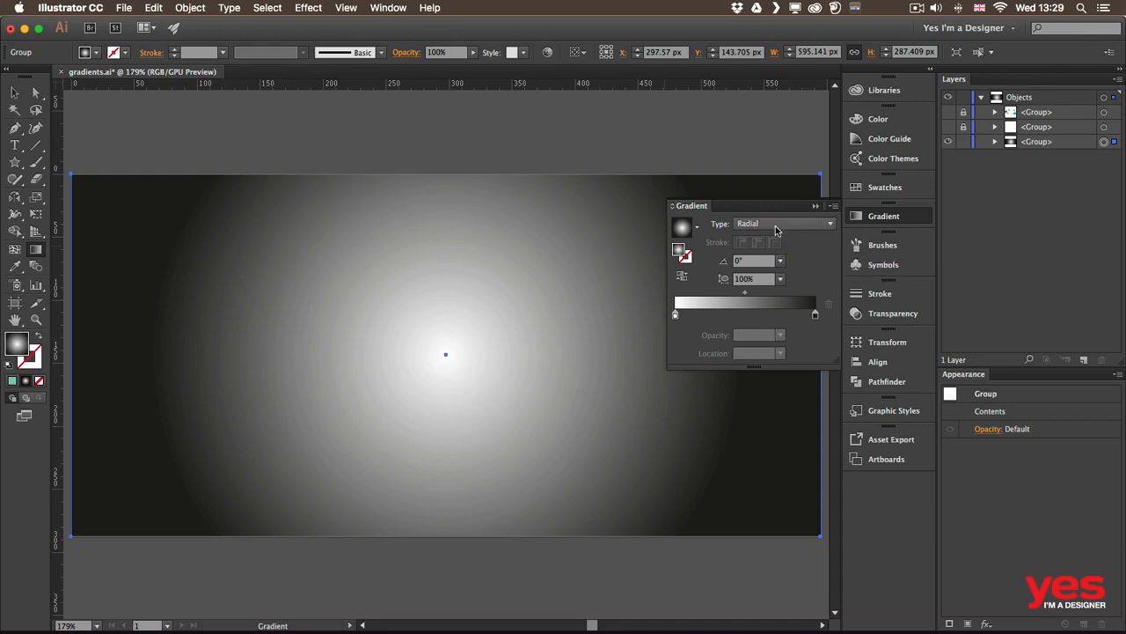
left_click(772, 225)
left_click(782, 239)
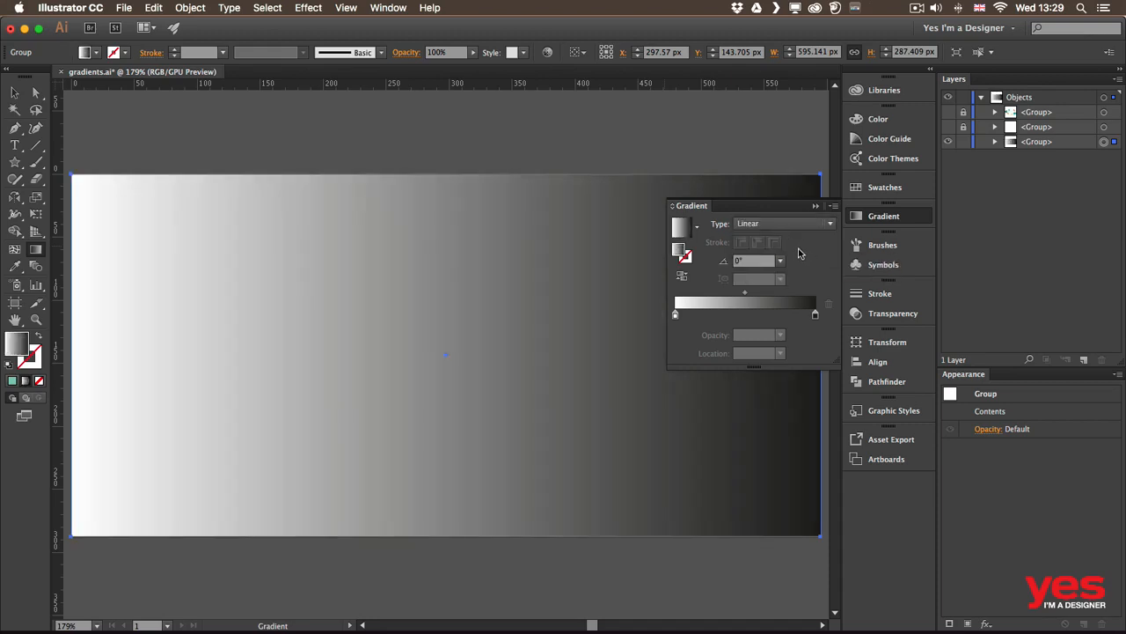
left_click(681, 277)
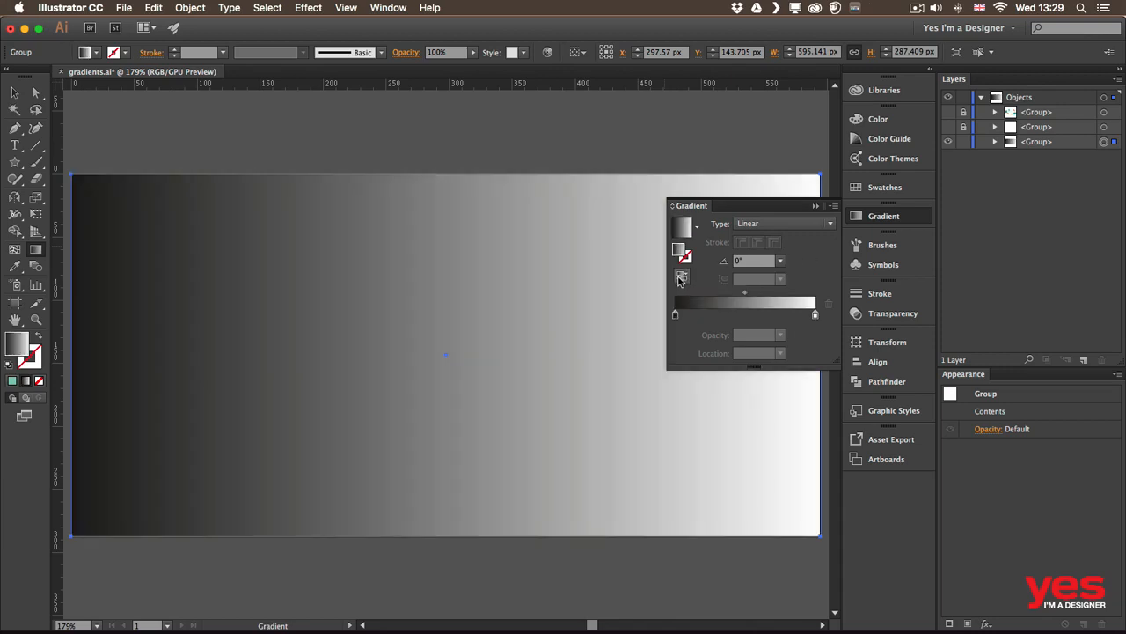
left_click(681, 277)
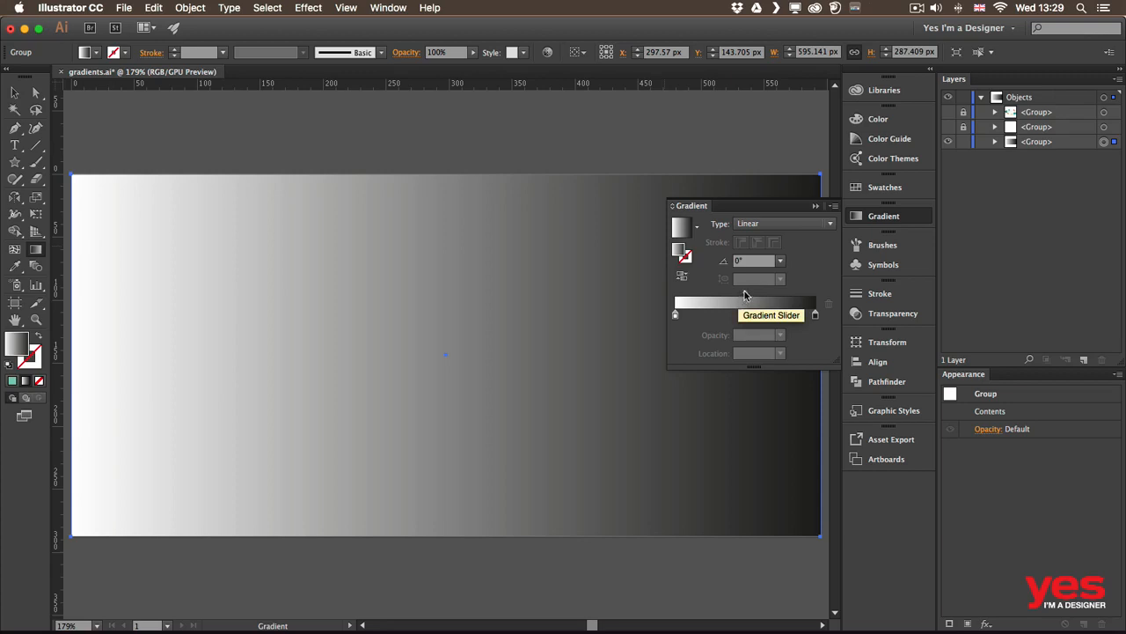
Shift the gradient midpoint to about 48% and change the white starting stop to red
mouse_move(745, 293)
left_mouse_down()
mouse_move(695, 299)
mouse_move(778, 303)
mouse_move(706, 306)
mouse_move(754, 297)
mouse_move(742, 297)
left_mouse_up()
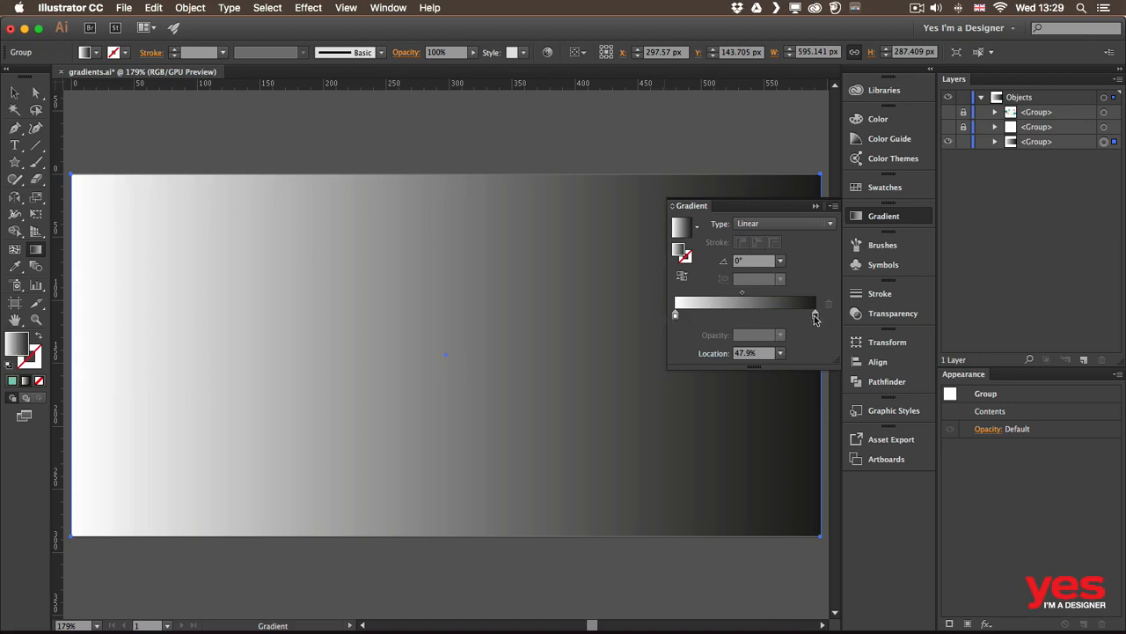
left_click(674, 316)
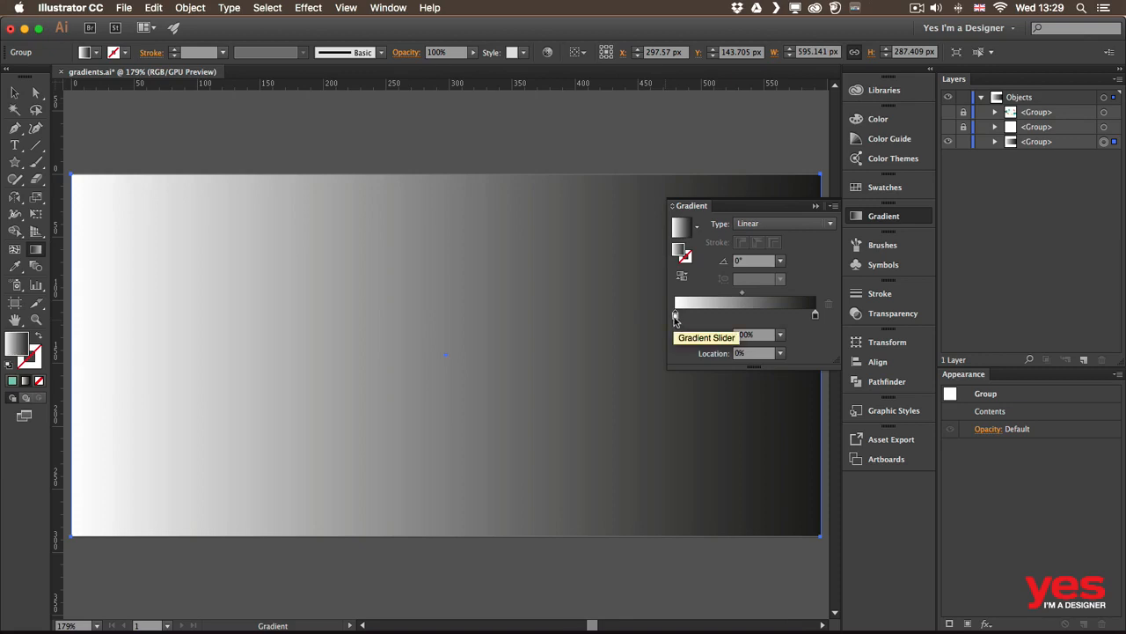
double_click(675, 316)
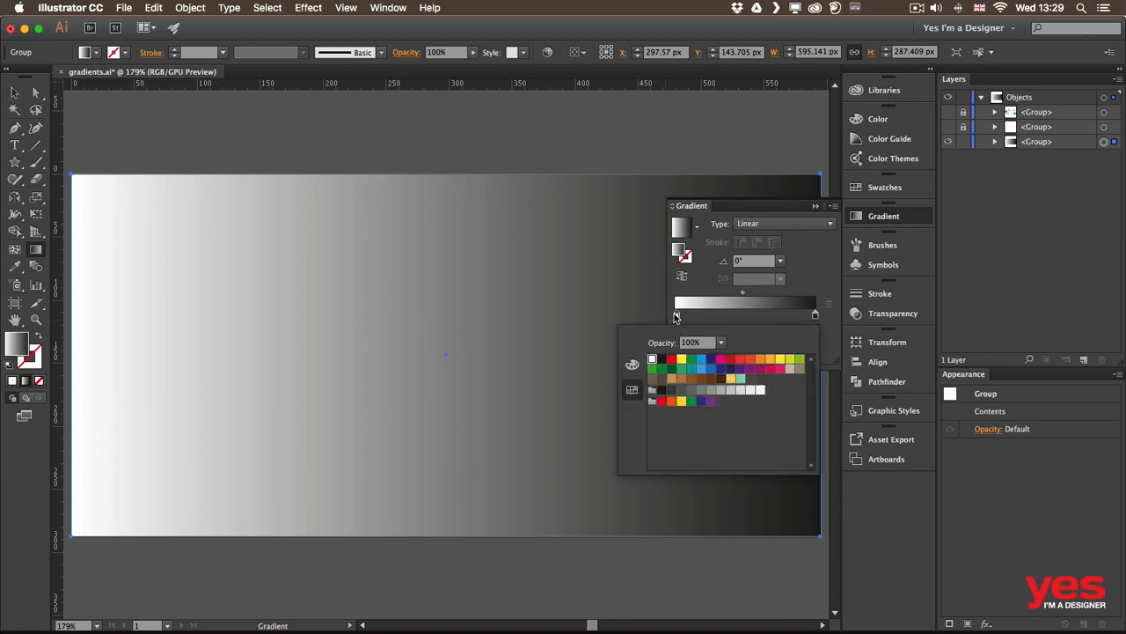
left_click(671, 359)
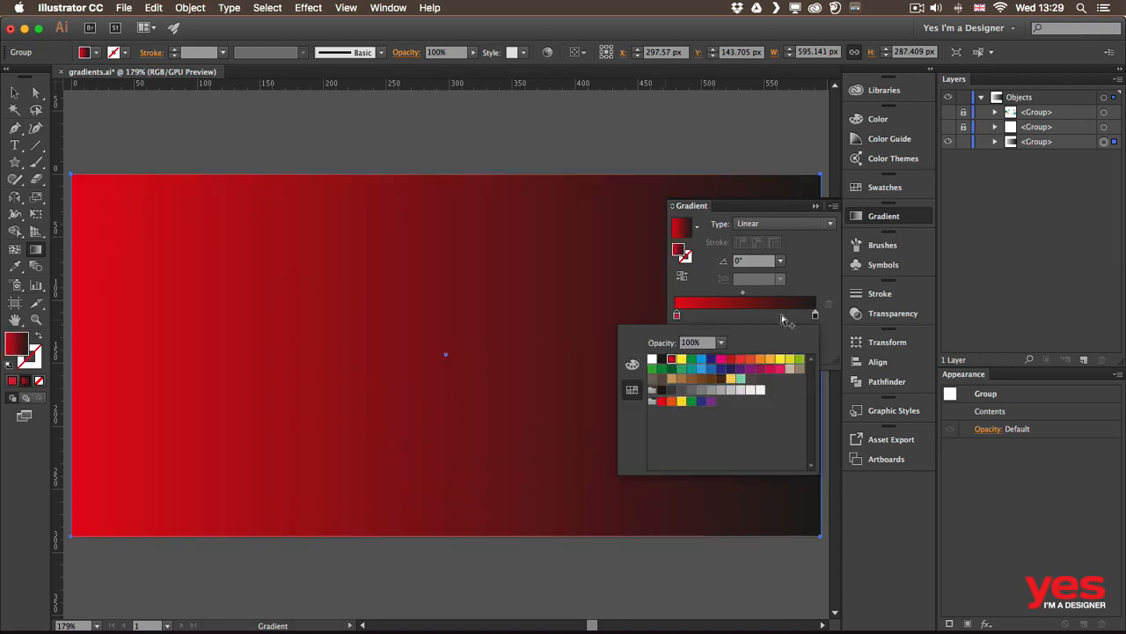
Change the black end stop of the gradient to the Cian CMYK swatch
left_click(816, 314)
double_click(816, 313)
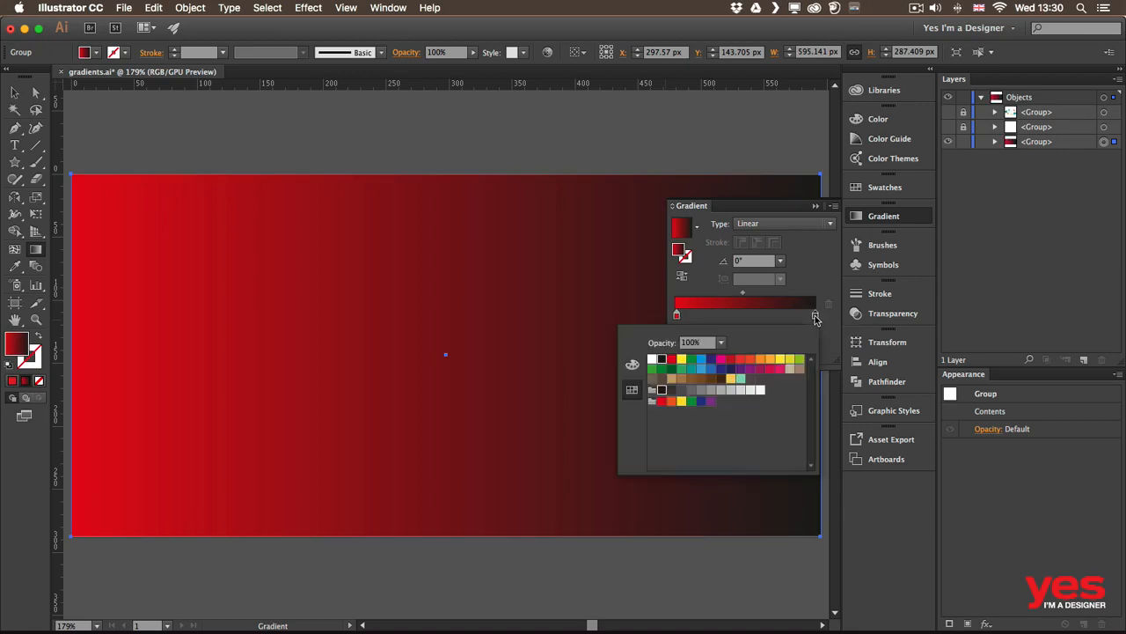
left_click(701, 361)
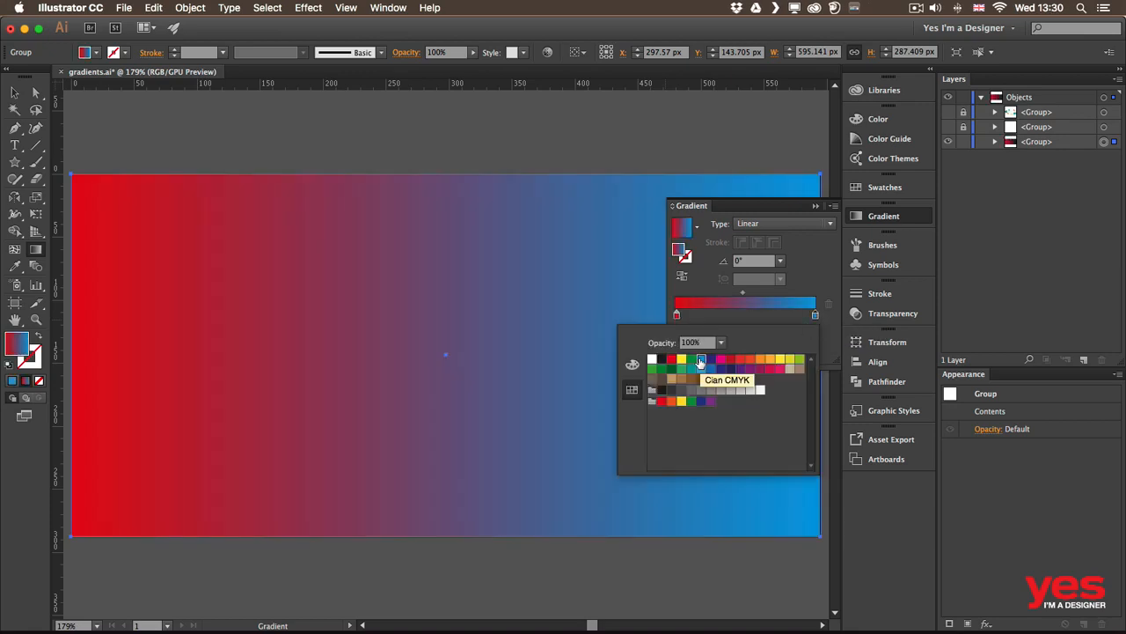
Narrow the colour transition by moving the red stop inward and the cyan stop to 65.81%, adjusting the midpoint slightly
left_click(746, 295)
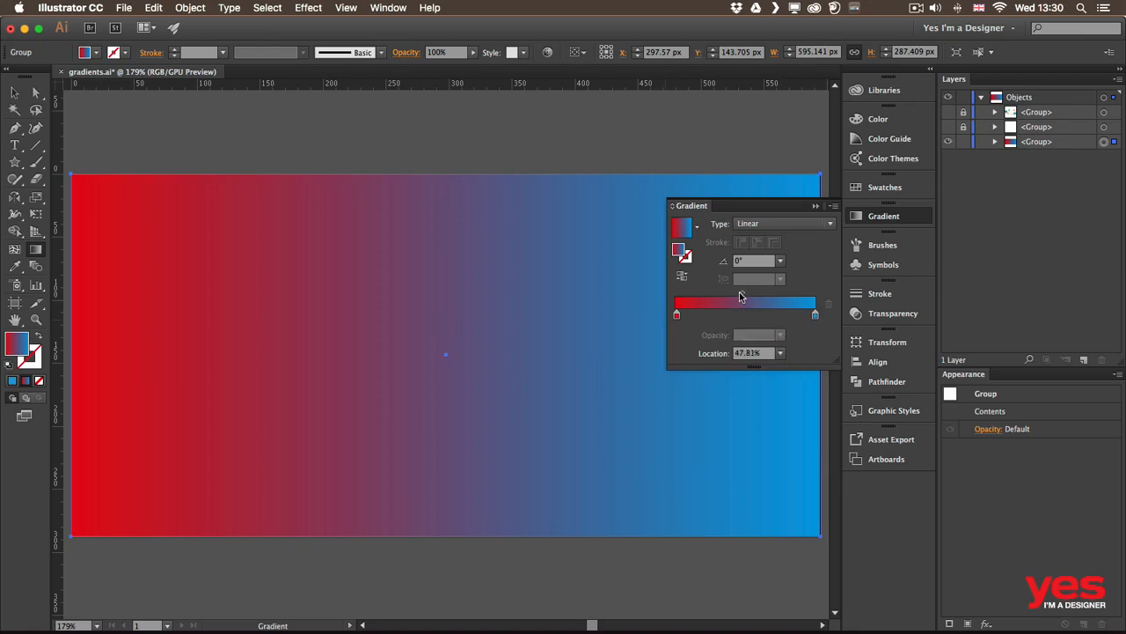
mouse_move(742, 296)
left_mouse_down()
mouse_move(707, 299)
mouse_move(776, 301)
mouse_move(727, 300)
mouse_move(744, 297)
left_mouse_up()
left_click_drag(677, 315, 714, 315)
left_click(814, 317)
left_click_drag(814, 317, 767, 317)
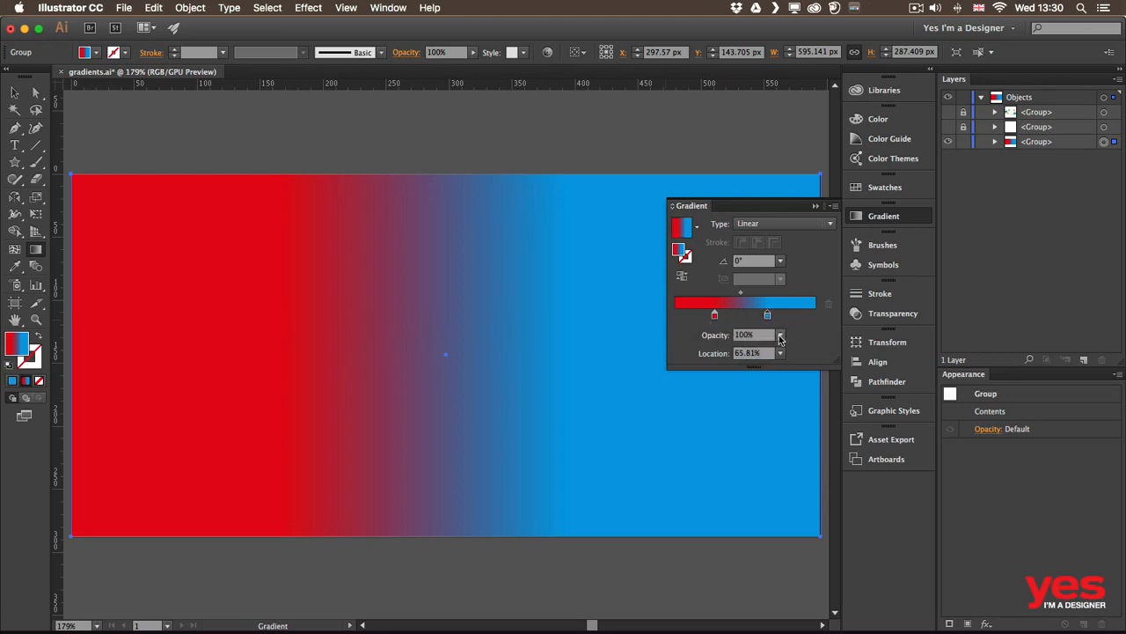
Set the cyan stop's opacity to 10% and move the background up to about Y 101 px to check its transparency
left_click(780, 335)
left_click(798, 365)
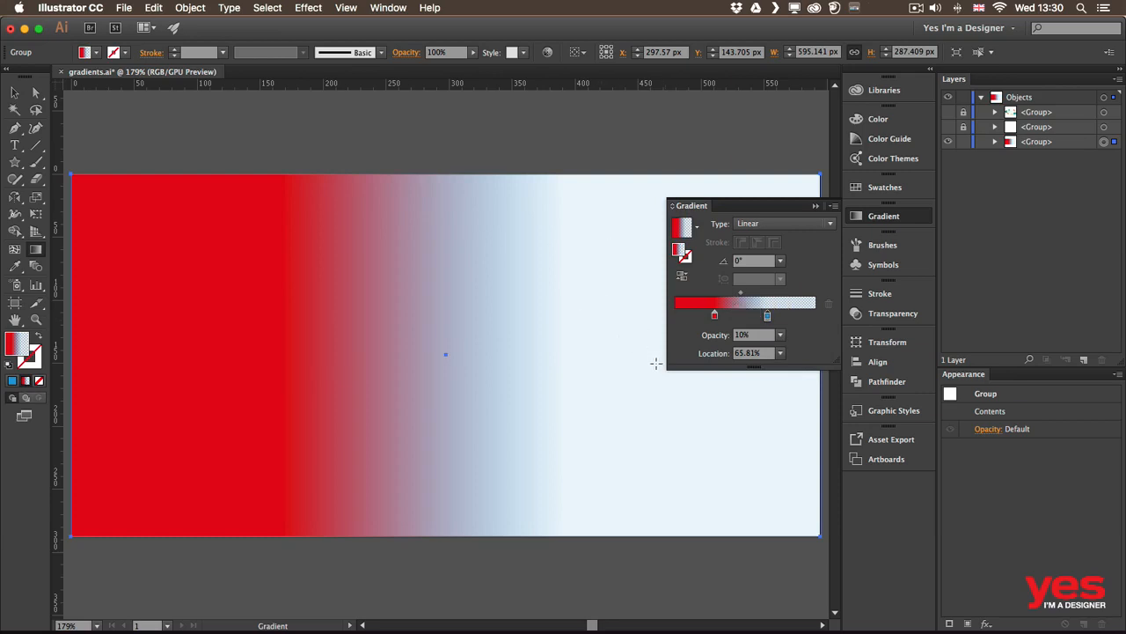
key("v")
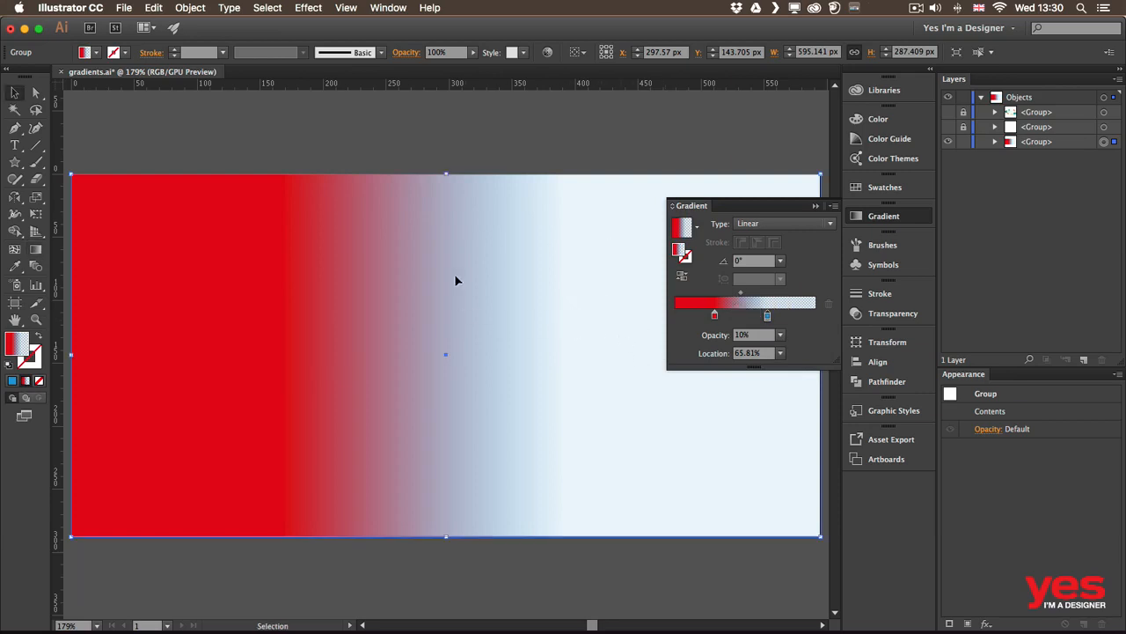
left_click_drag(455, 273, 418, 207)
left_click(459, 268, "shift")
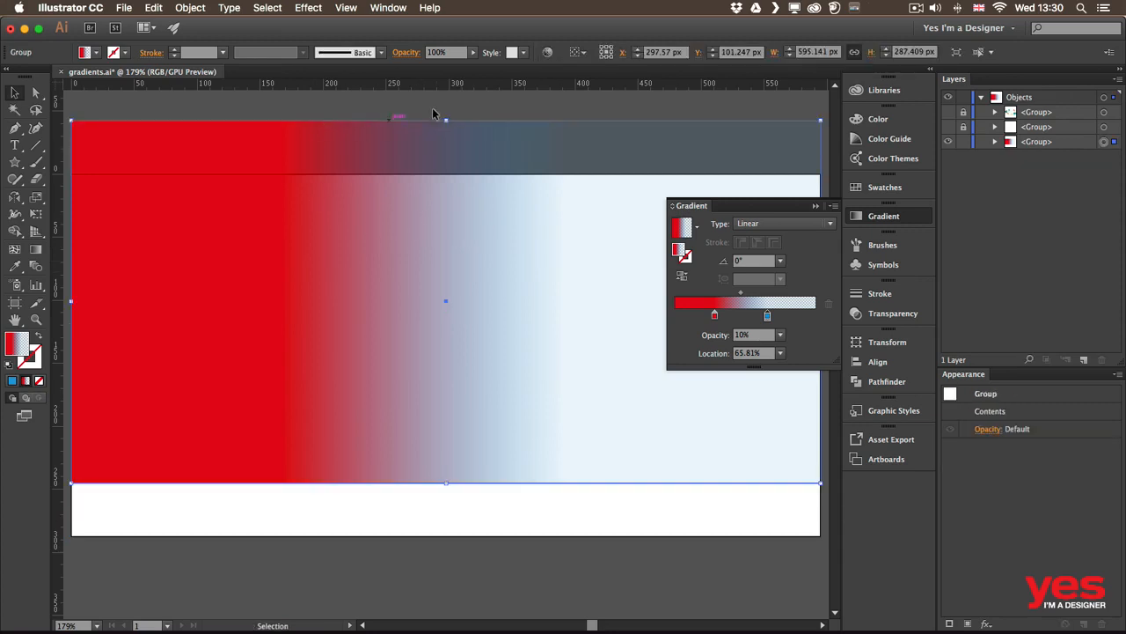
left_click(395, 114)
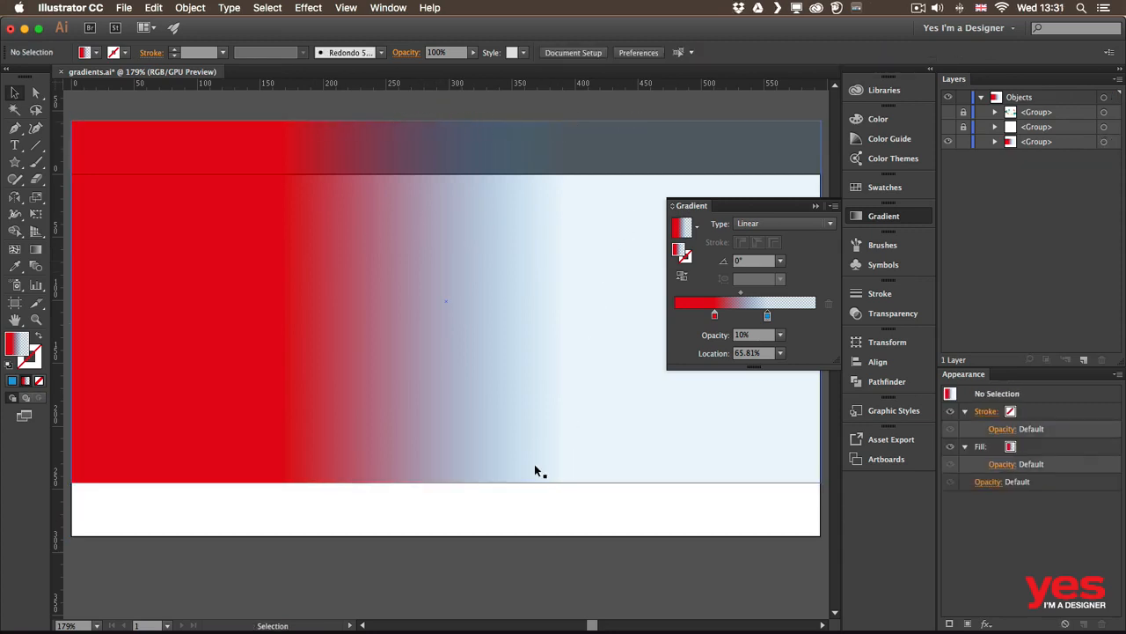
Undo the background's move and the cyan stop's opacity change
key("super+z")
key("super+z")
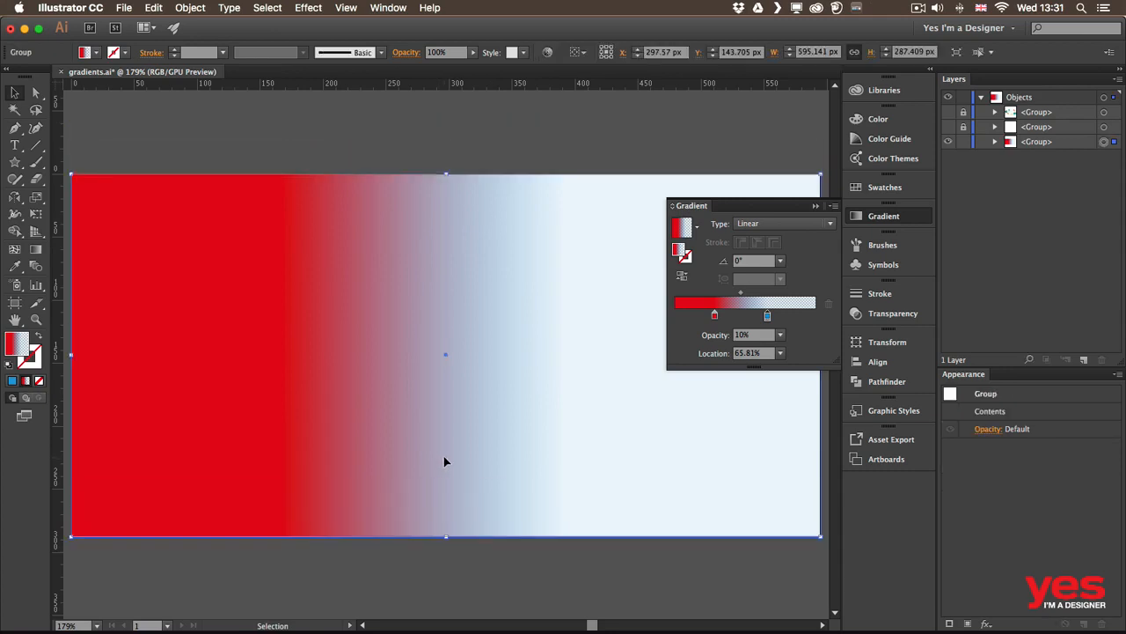
key("super+z")
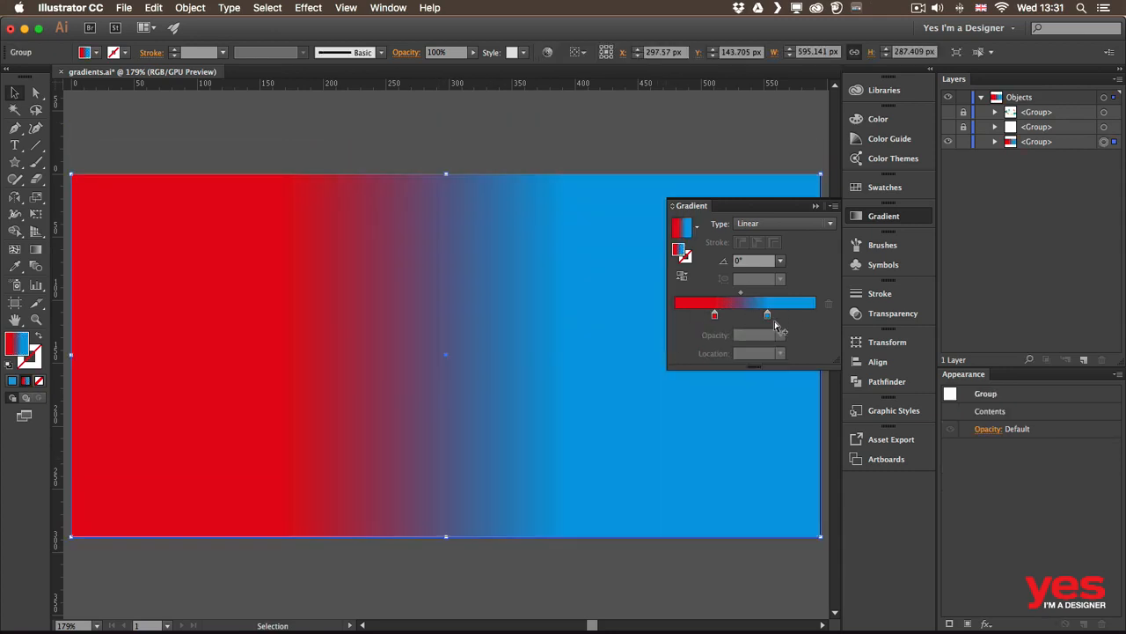
Move the red stop back to the start of the gradient and the cyan stop to 100%
left_click_drag(768, 315, 786, 315)
left_click_drag(713, 317, 675, 315)
left_click_drag(786, 315, 830, 319)
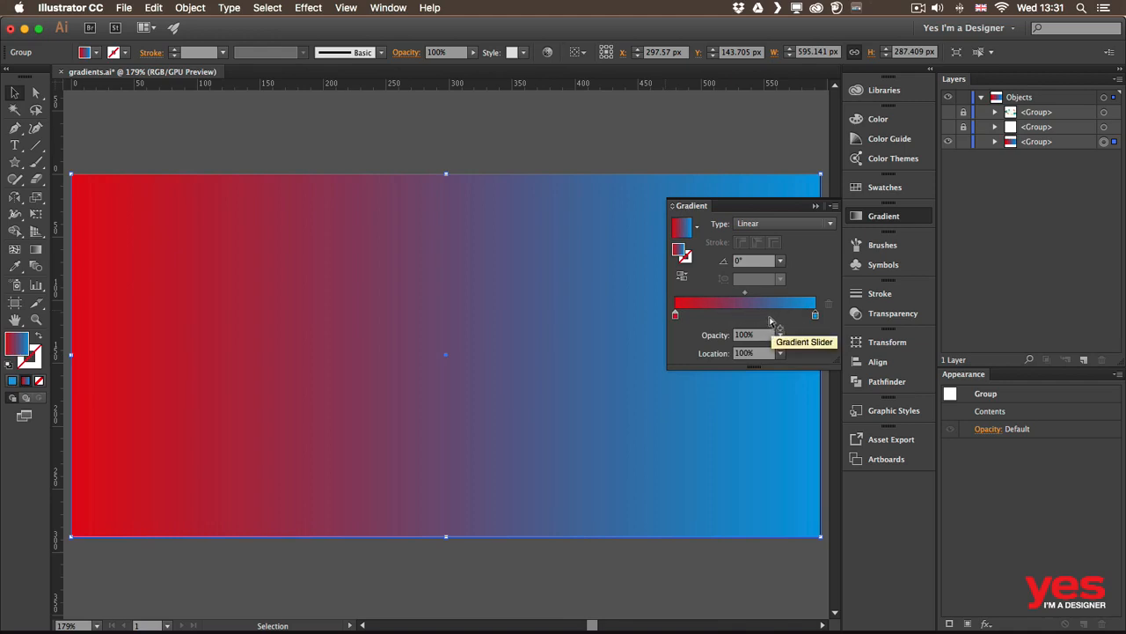
Add a new colour stop to the gradient at about 35%, between the red and cyan stops
left_click(724, 319)
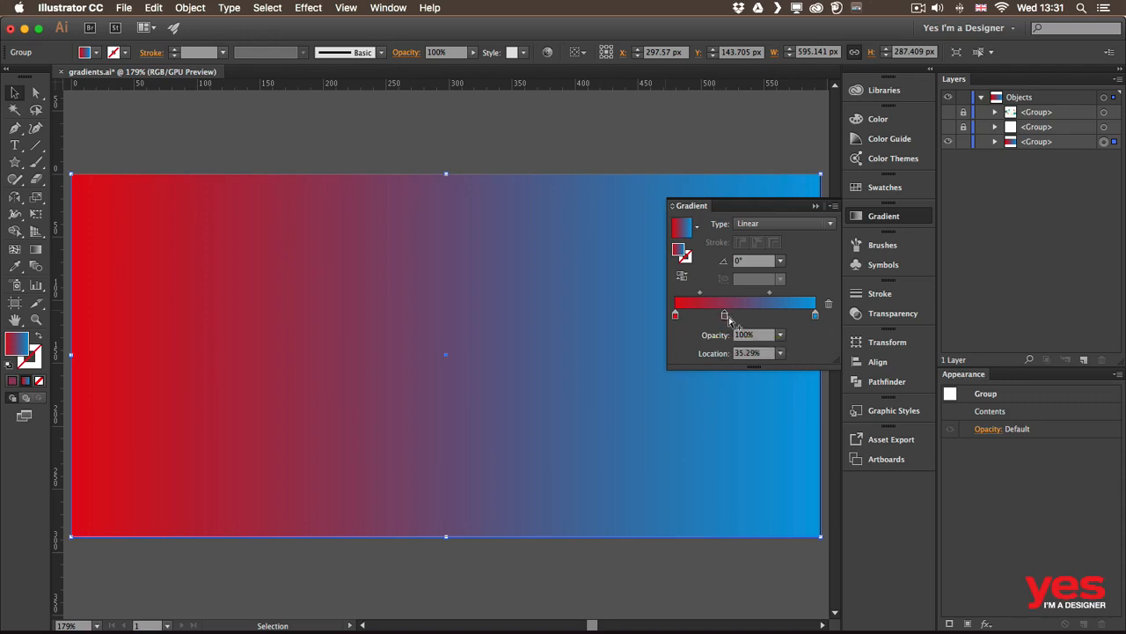
Recolour the new middle stop orange using a swatch
double_click(725, 317)
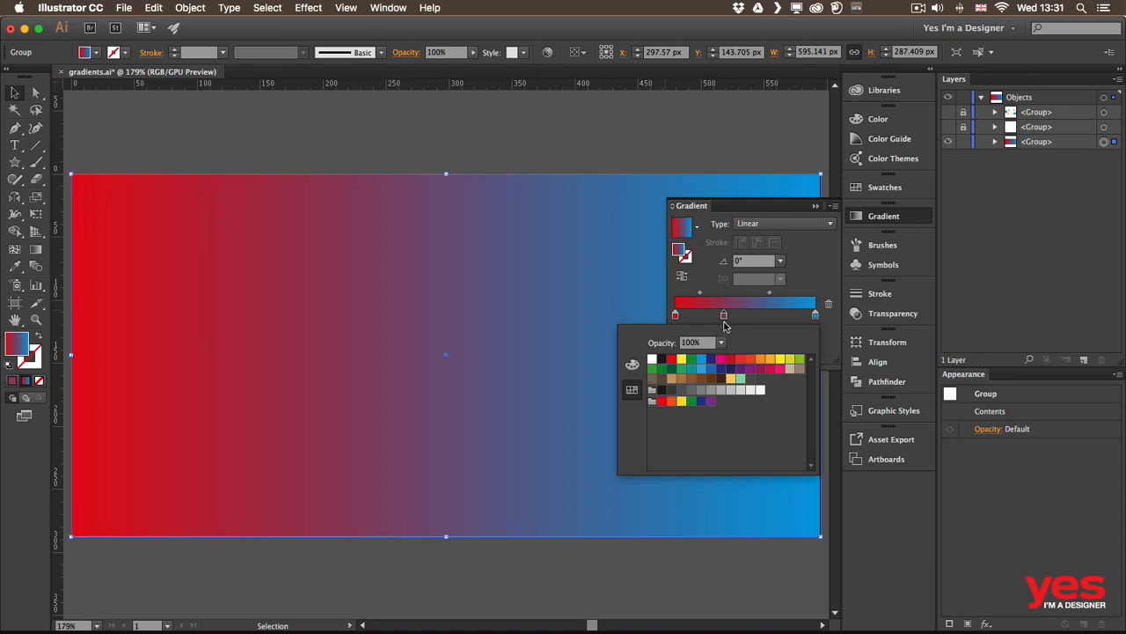
left_click(762, 360)
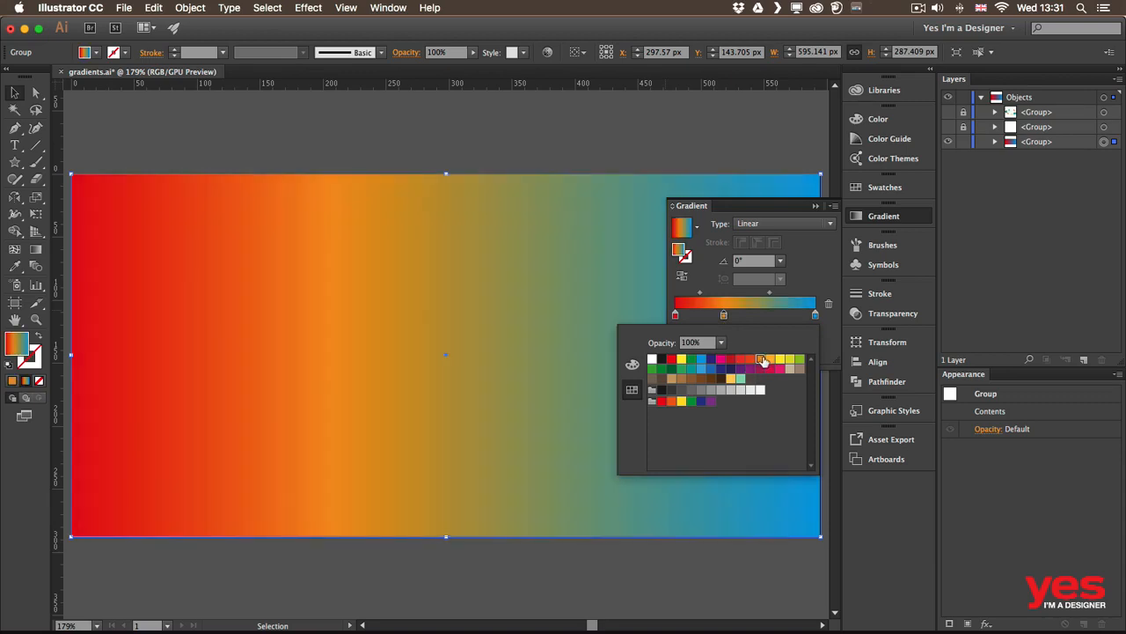
left_click(804, 276)
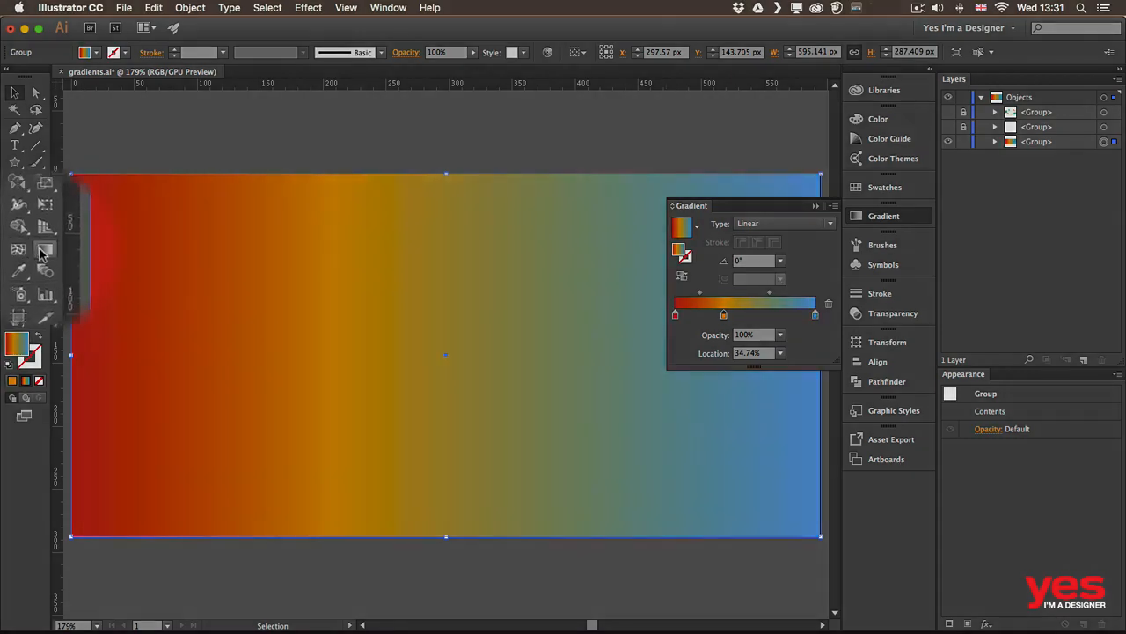
Redraw the background's linear gradient in several directions and lengths with the Gradient tool, ending diagonally at about 123°
left_click(35, 249)
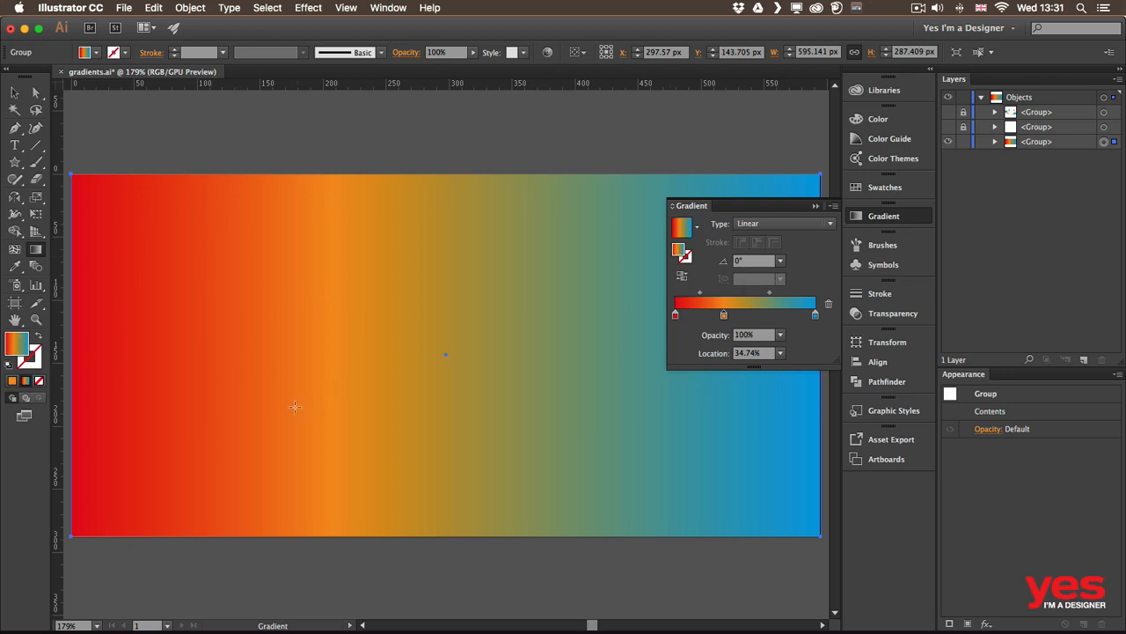
left_click_drag(295, 406, 491, 282)
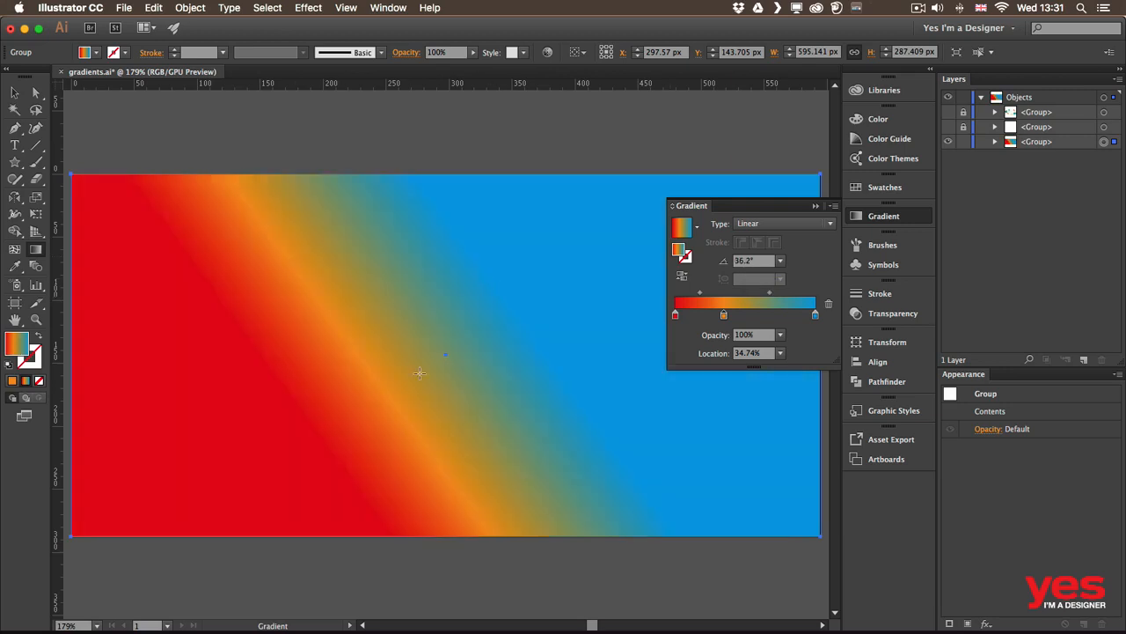
left_click_drag(350, 443, 412, 255)
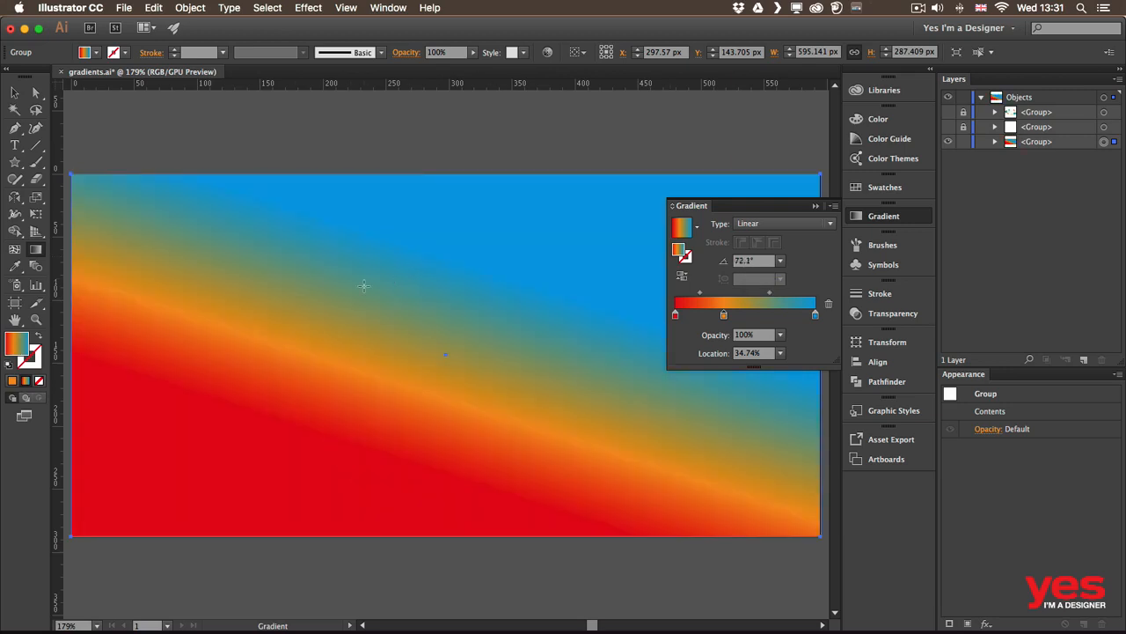
left_click_drag(244, 221, 588, 418)
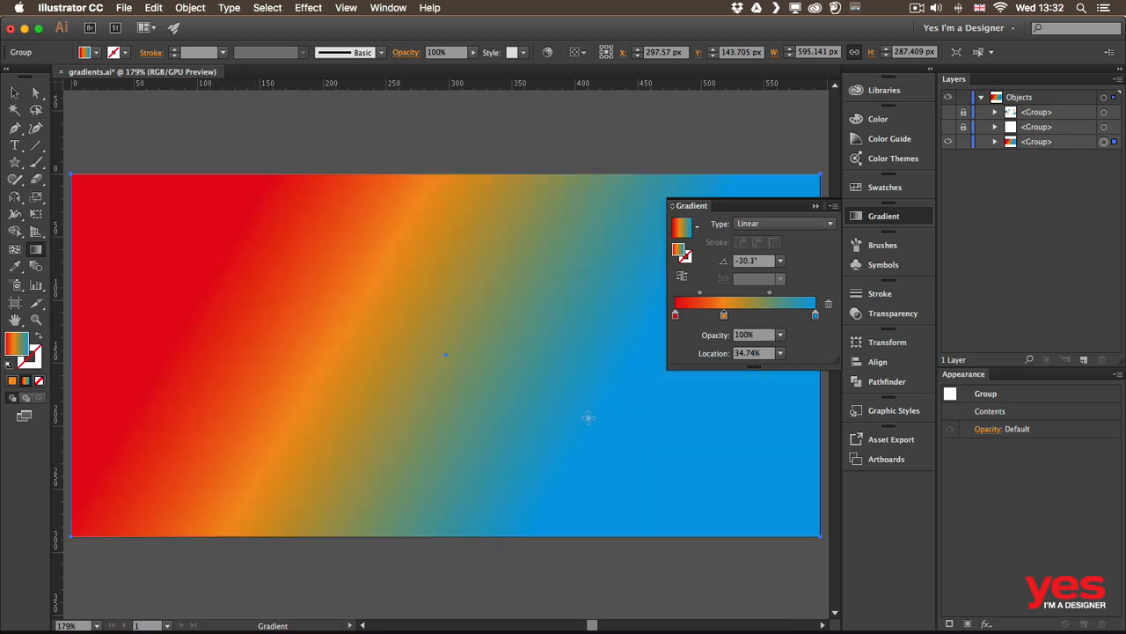
left_click_drag(411, 387, 439, 406)
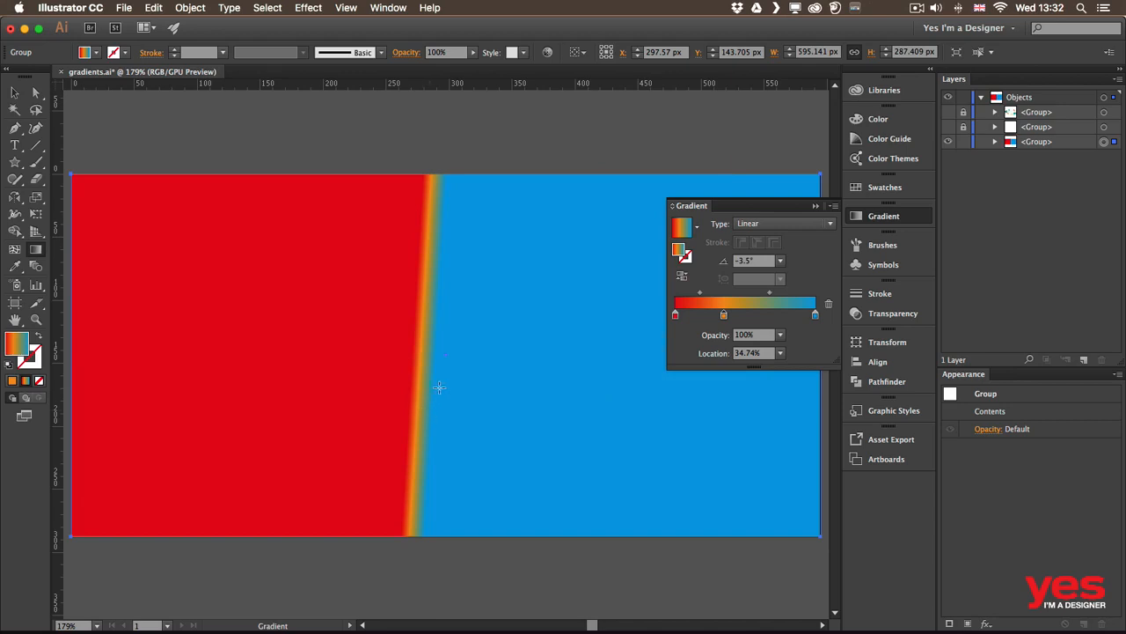
mouse_move(769, 417)
left_mouse_down()
mouse_move(246, 344)
mouse_move(130, 307)
left_mouse_up()
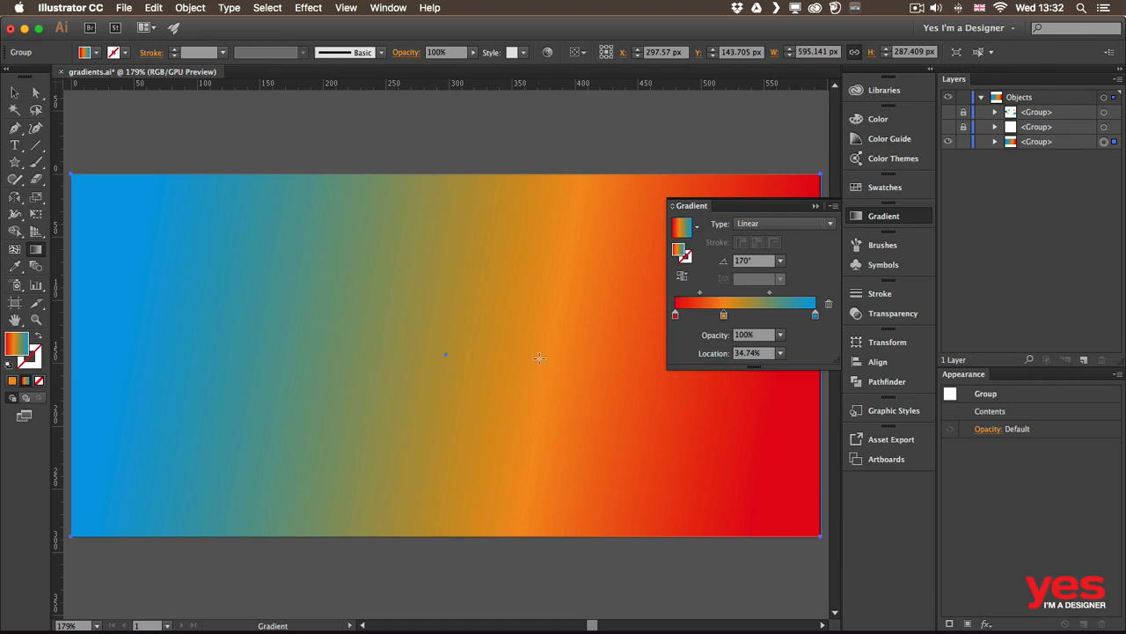
mouse_move(549, 579)
left_mouse_down()
mouse_move(367, 369)
mouse_move(259, 138)
left_mouse_up()
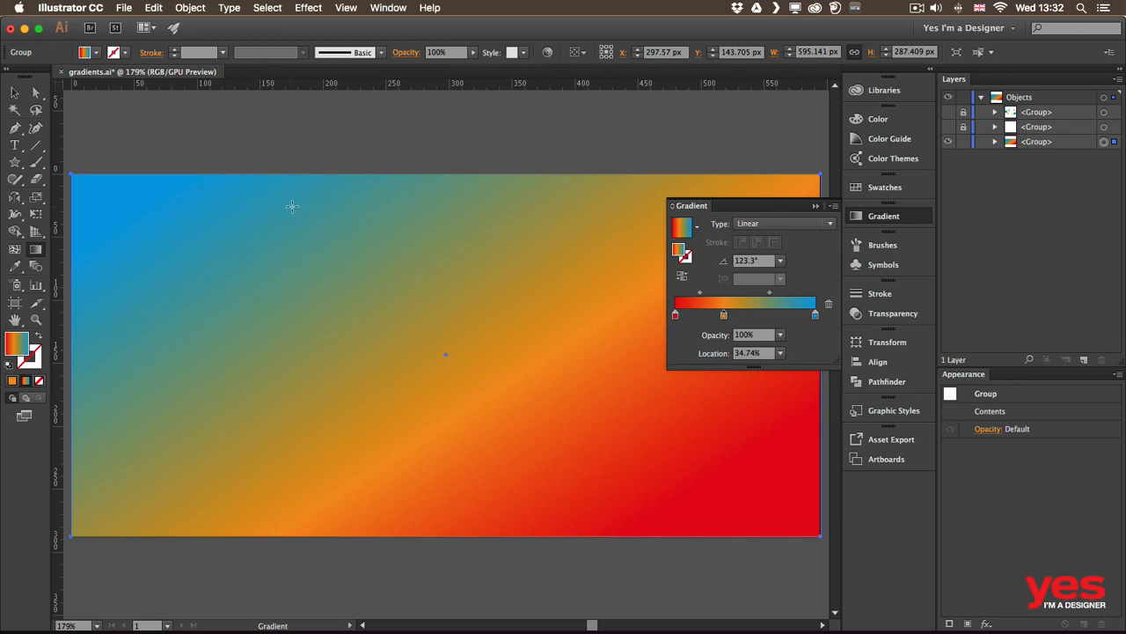
Change the gradient type to Radial and redraw it from several centre points, ending just left of the background's centre at about 10°
left_click(748, 224)
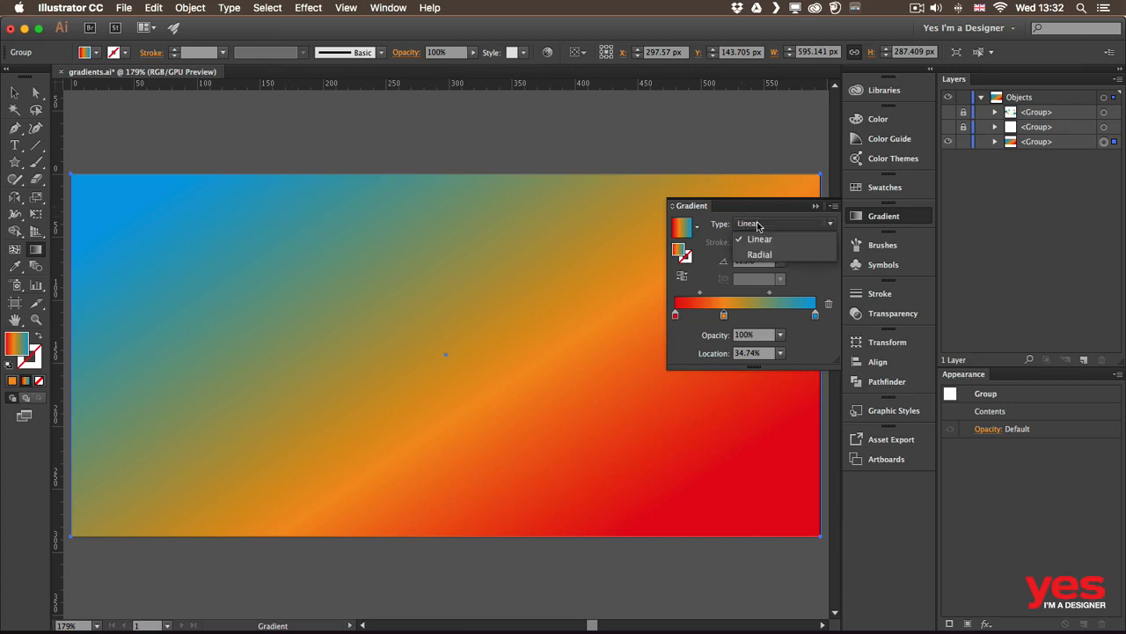
left_click(757, 254)
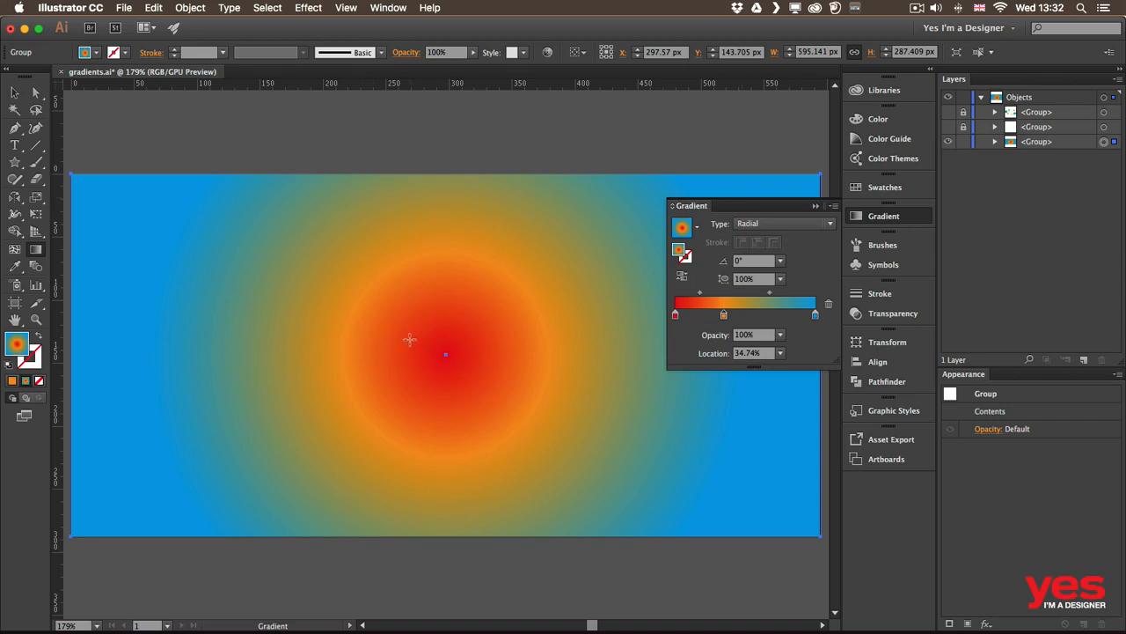
left_click_drag(421, 337, 267, 349)
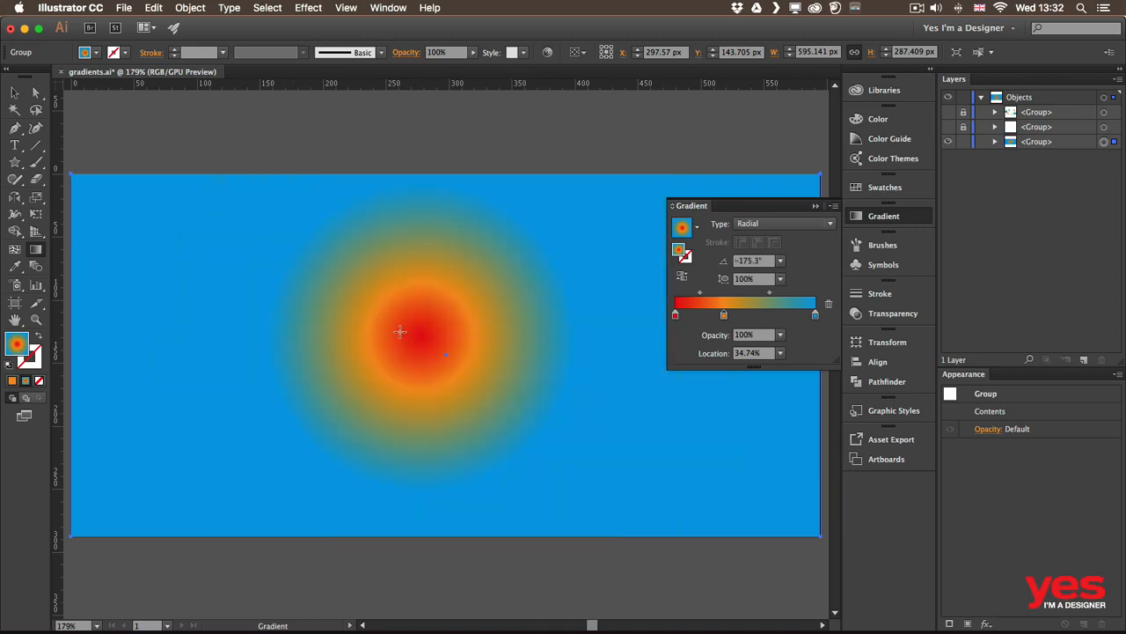
left_click_drag(400, 332, 141, 367)
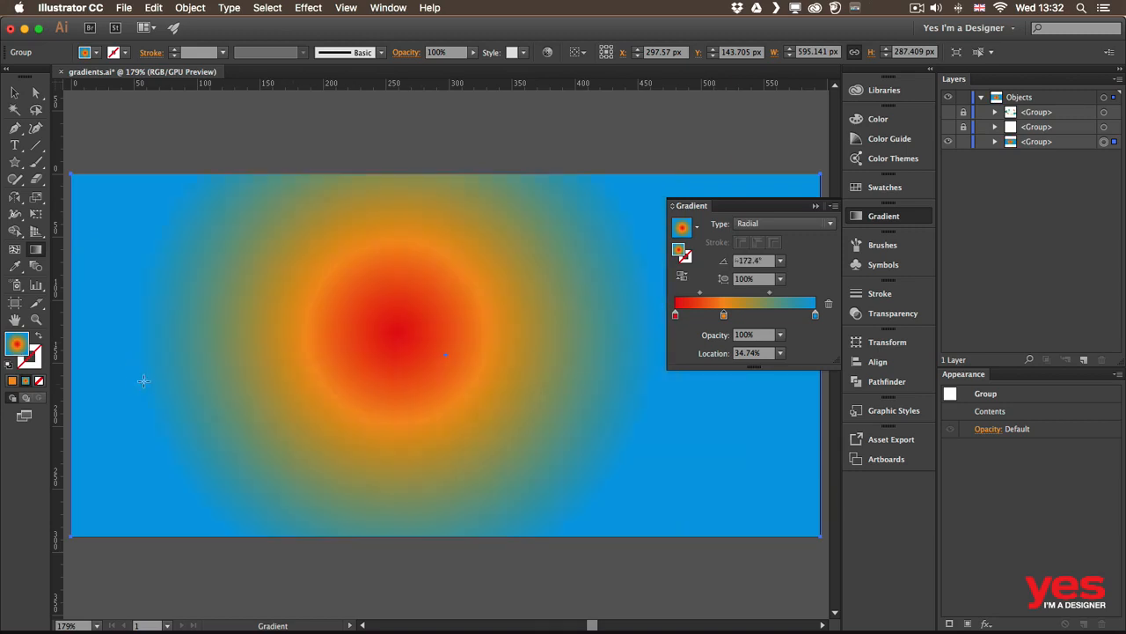
left_click_drag(229, 267, 447, 393)
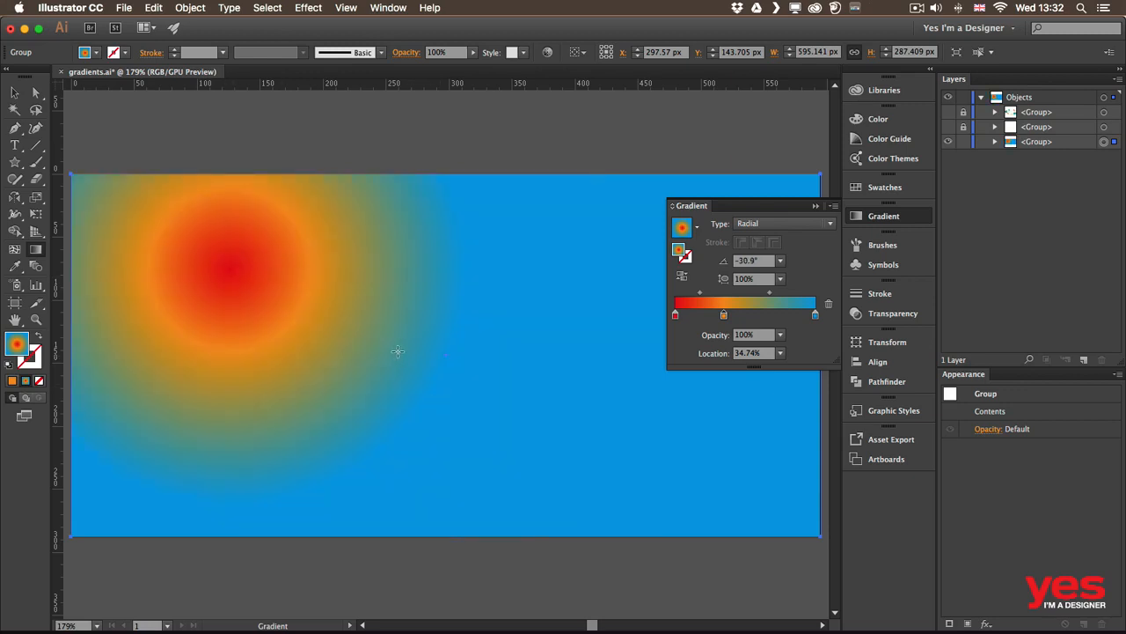
left_click_drag(395, 370, 578, 338)
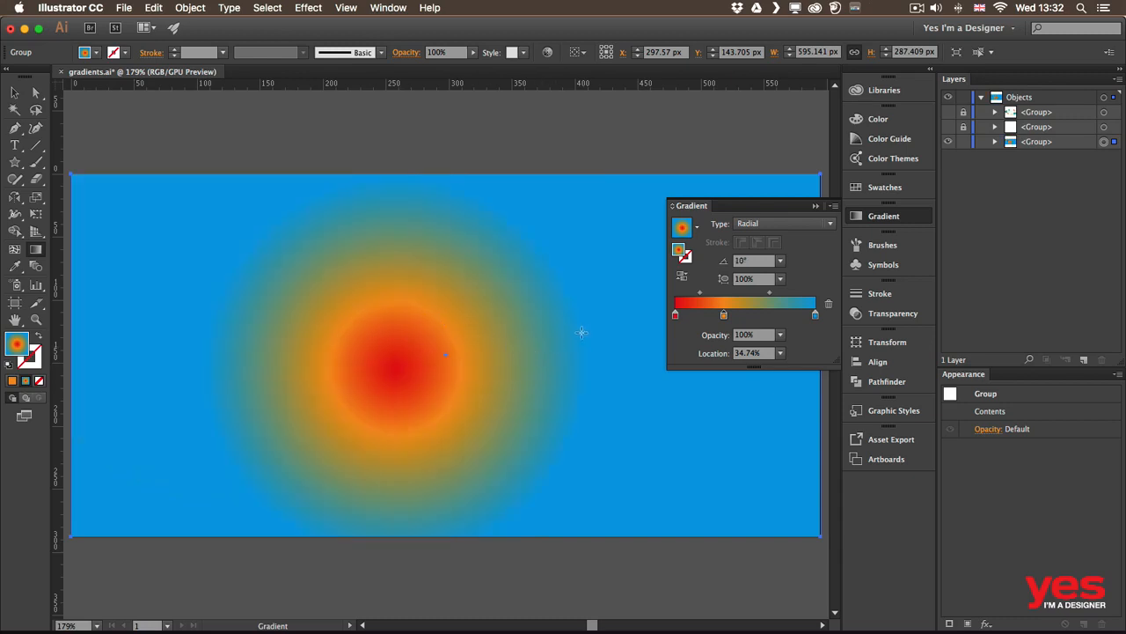
Set the radial gradient's aspect ratio to 50%
left_click(781, 279)
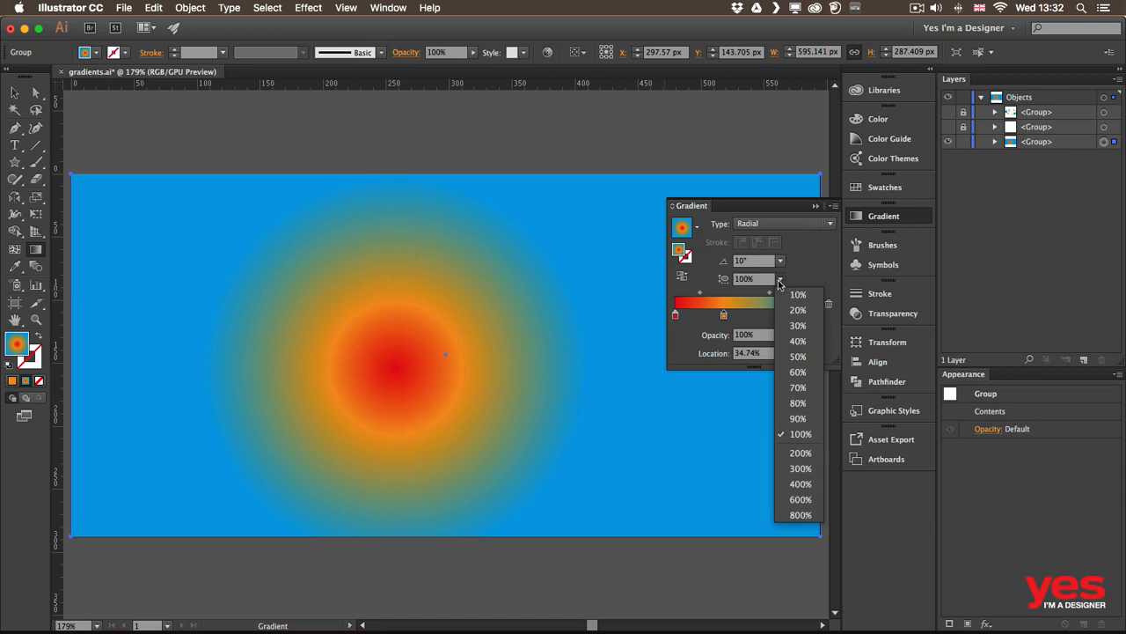
left_click(800, 357)
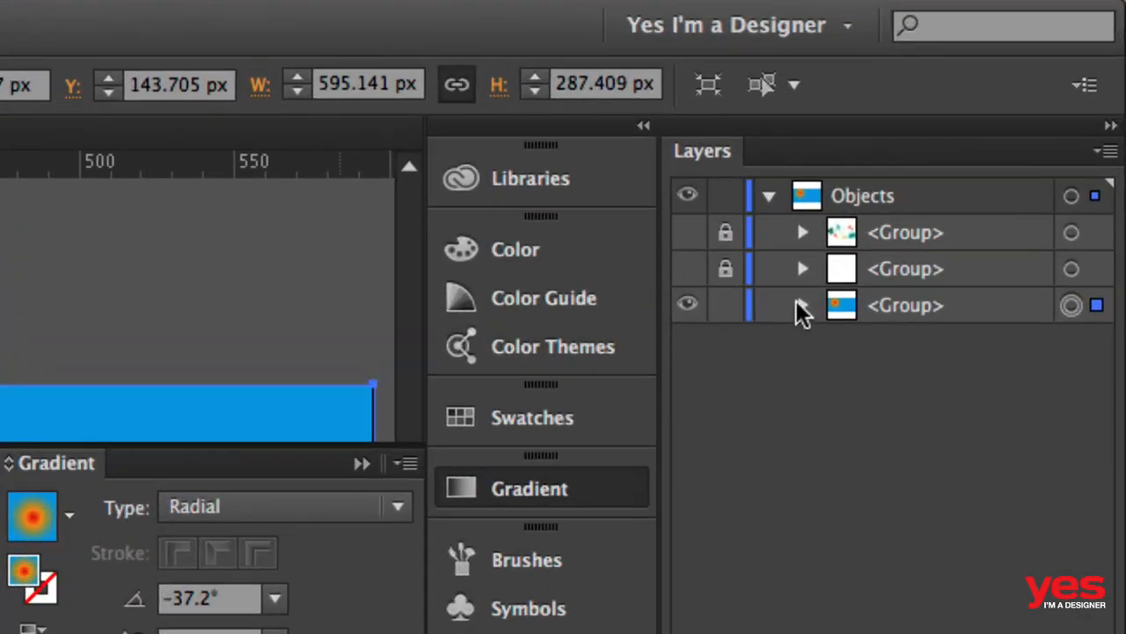
Target the path inside the background's group to bring up its gradient annotator, and check the annotator's visibility command
left_click(995, 142)
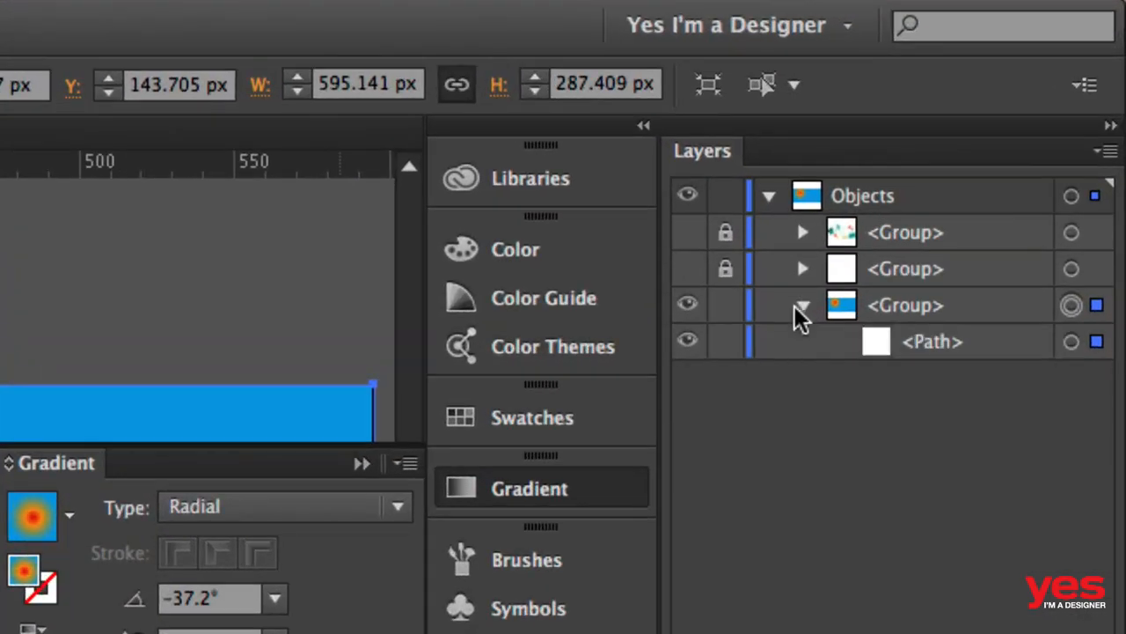
left_click(1069, 348)
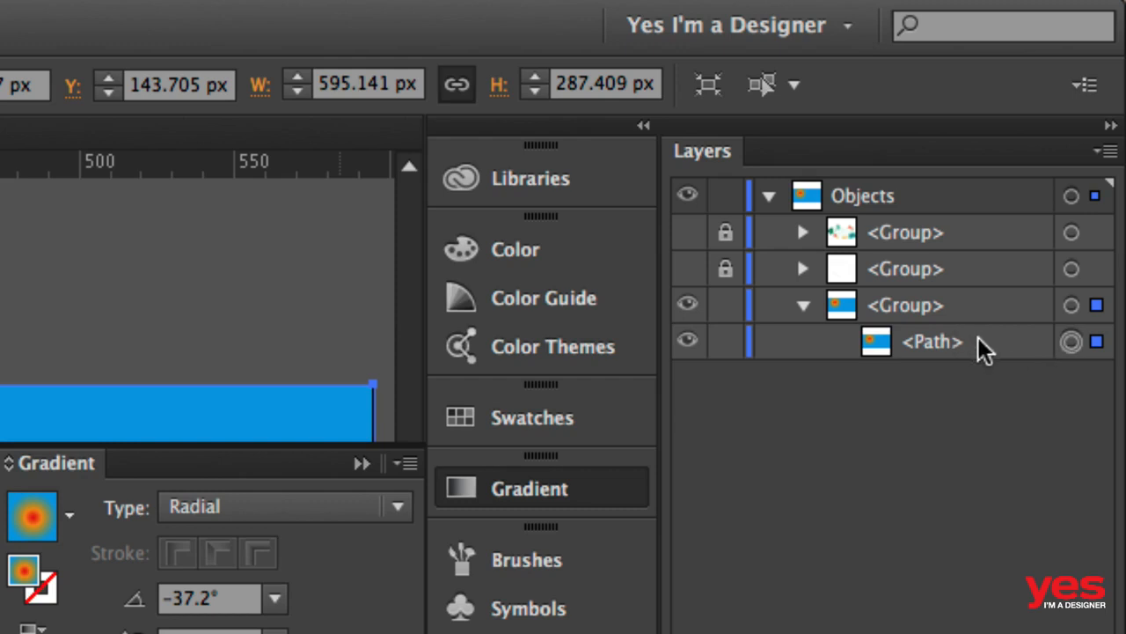
left_click(921, 348)
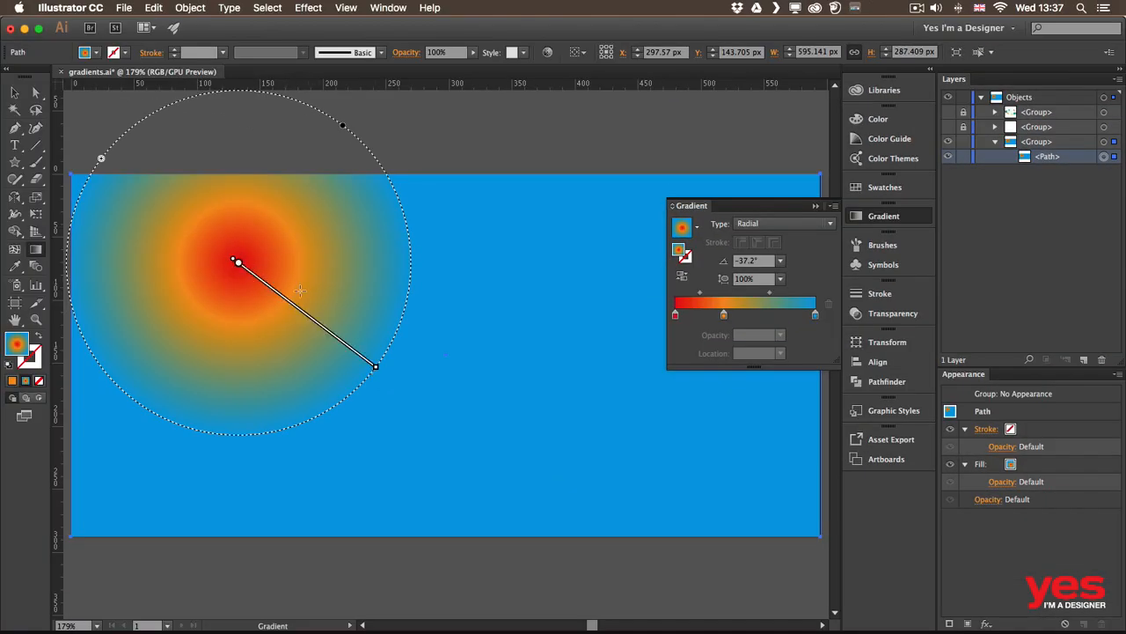
mouse_move(285, 296)
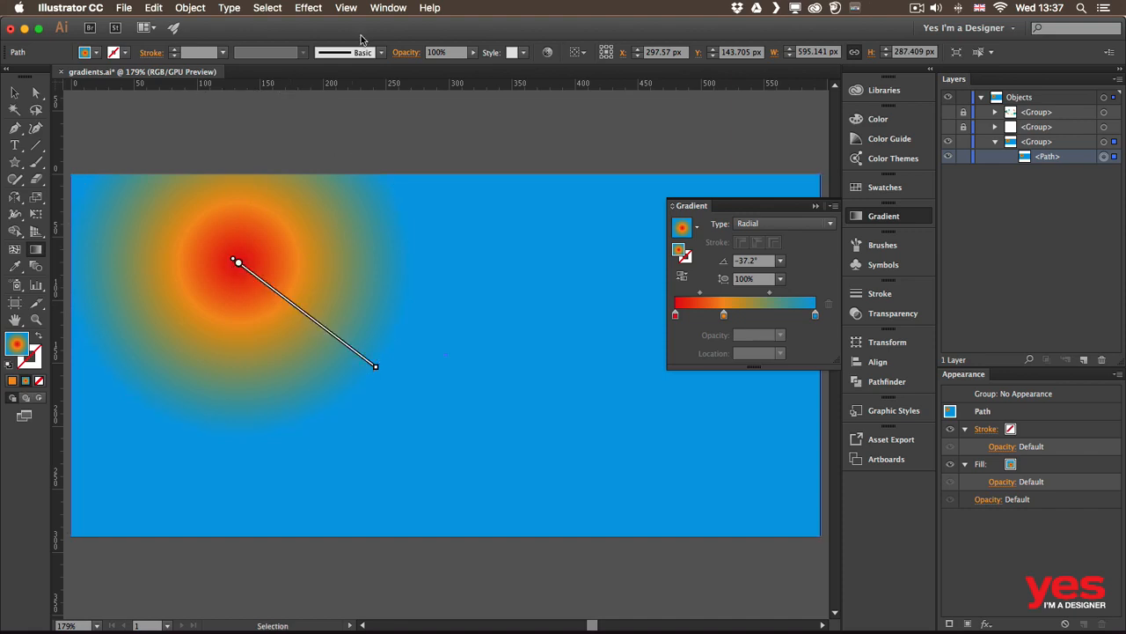
left_click(346, 7)
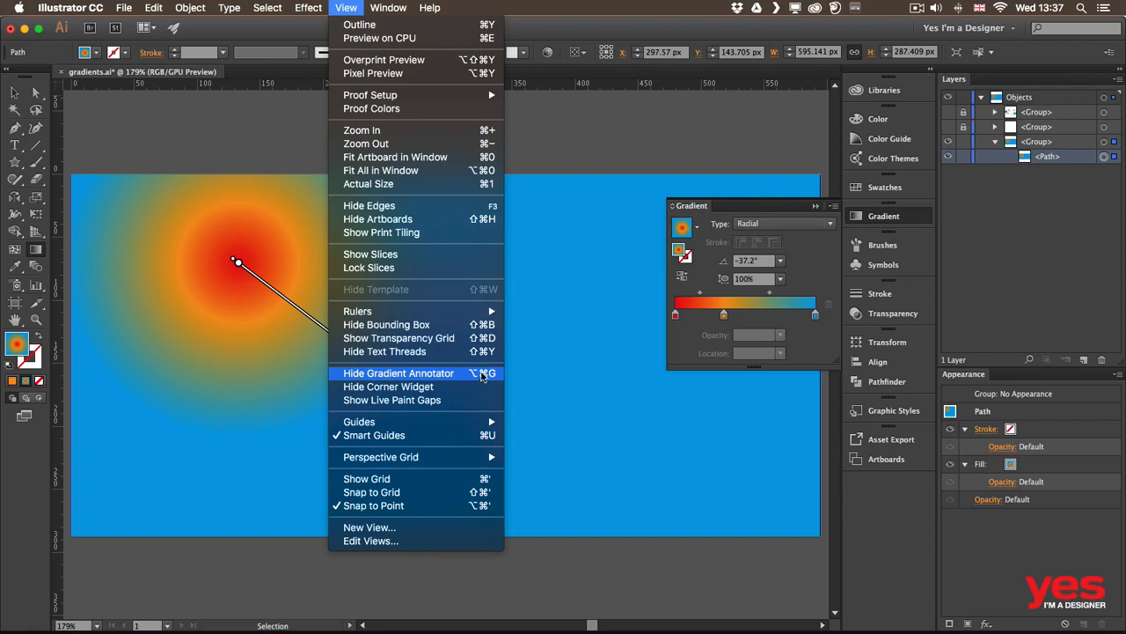
left_click(484, 377)
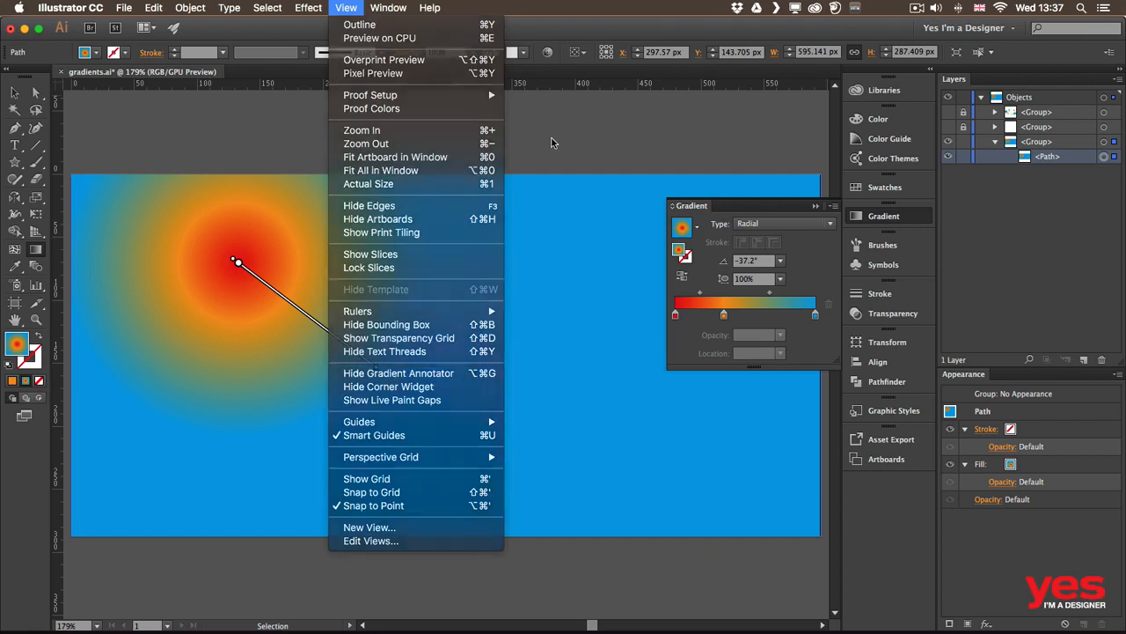
Move the radial gradient down to the background's mid-height, left of centre, squash it to a 94.5% aspect ratio and reduce its size slightly
mouse_move(299, 304)
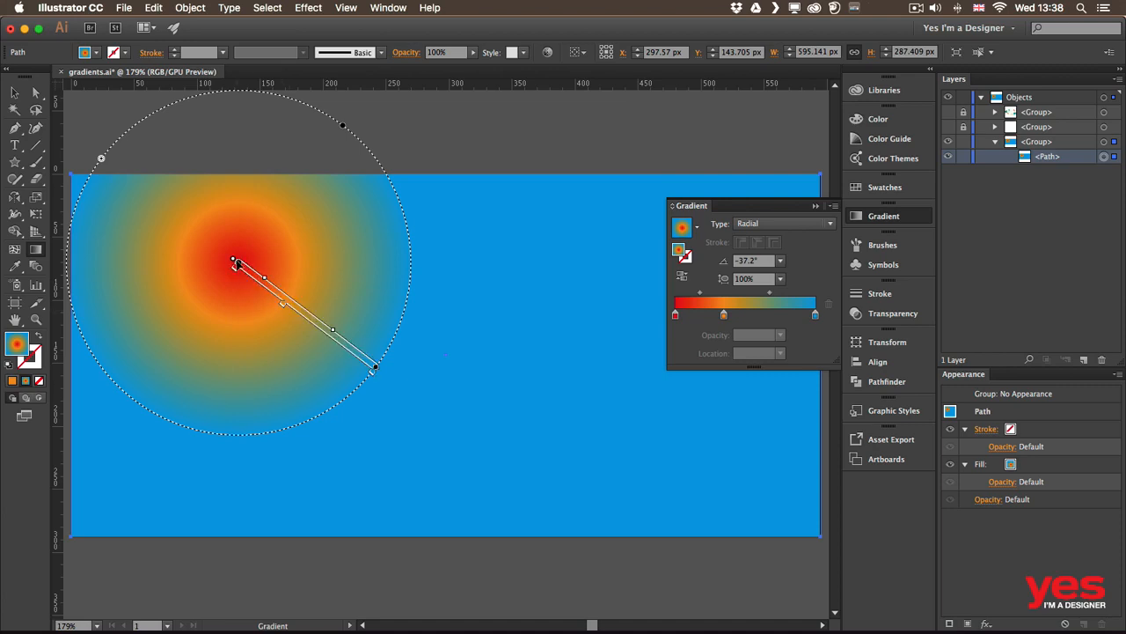
mouse_move(236, 264)
left_mouse_down()
mouse_move(381, 331)
mouse_move(491, 338)
mouse_move(333, 345)
left_mouse_up()
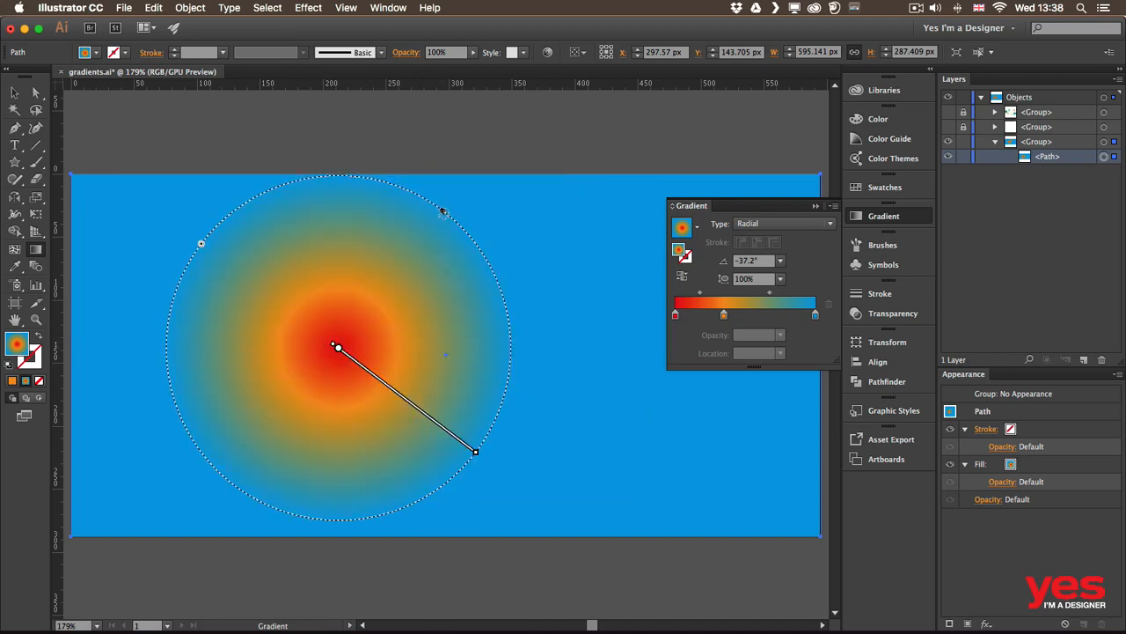
left_click_drag(445, 211, 401, 268)
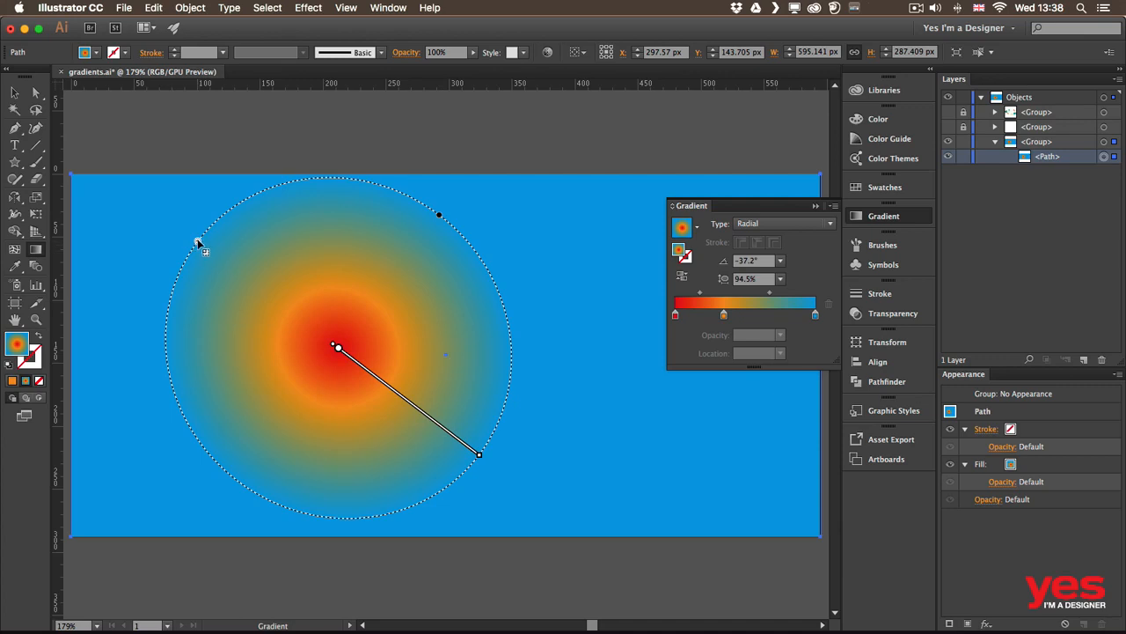
mouse_move(197, 241)
left_mouse_down()
mouse_move(253, 284)
mouse_move(202, 244)
left_mouse_up()
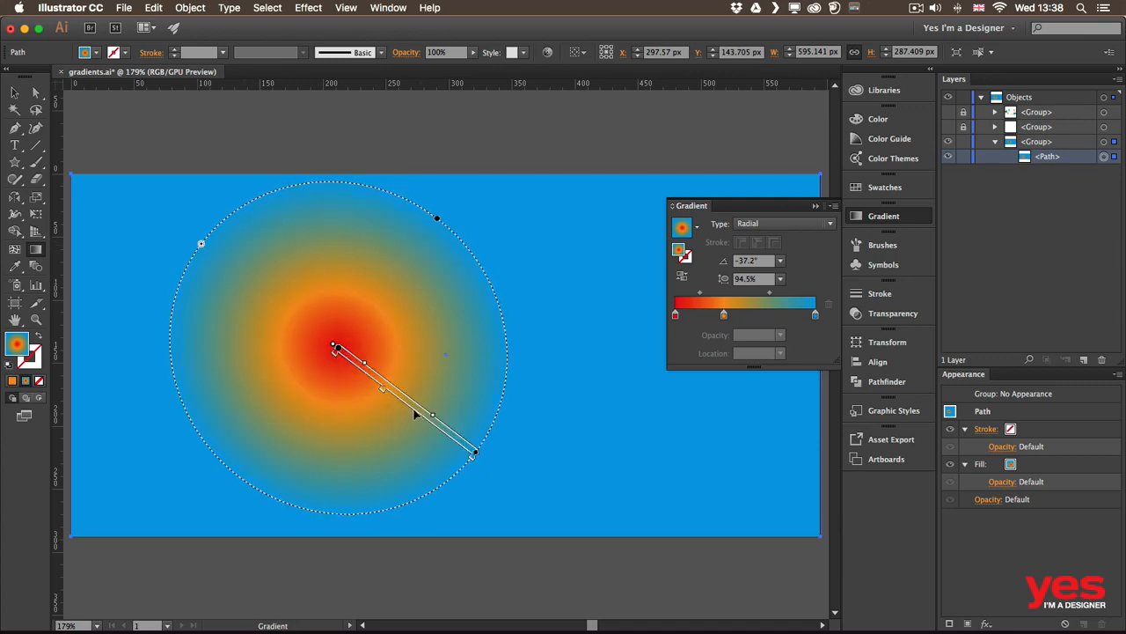
On the gradient annotator, move the orange stop outward, the red stop to about 8.45%, and the midpoint between them closer to red
mouse_move(381, 390)
left_mouse_down()
mouse_move(364, 376)
mouse_move(409, 411)
left_mouse_up()
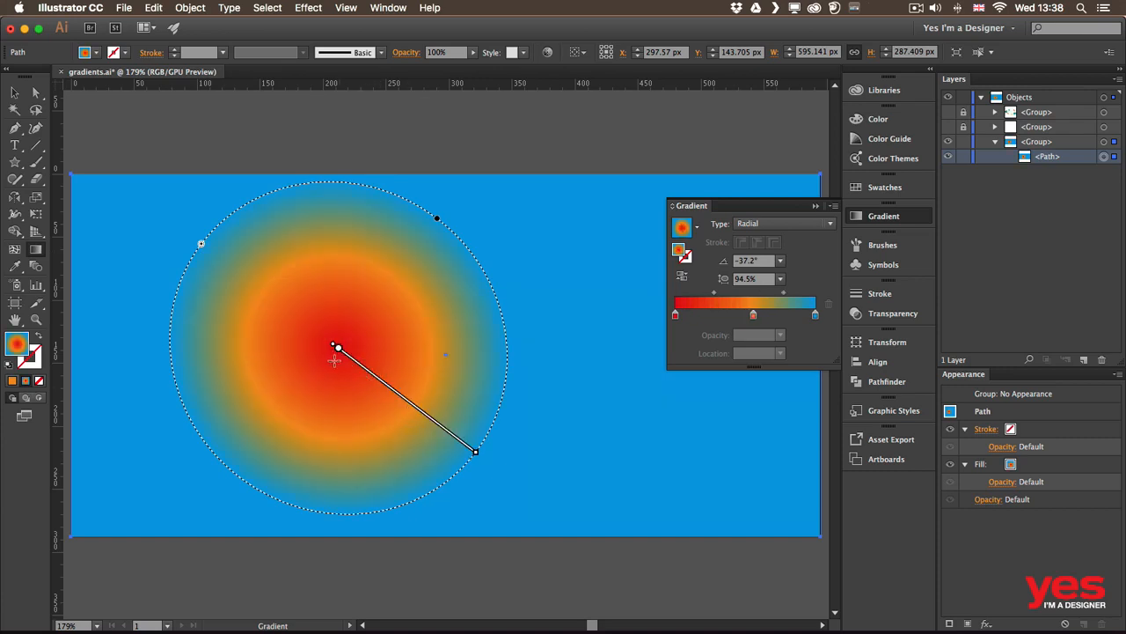
mouse_move(335, 352)
left_mouse_down()
mouse_move(352, 372)
mouse_move(337, 352)
mouse_move(346, 361)
left_mouse_up()
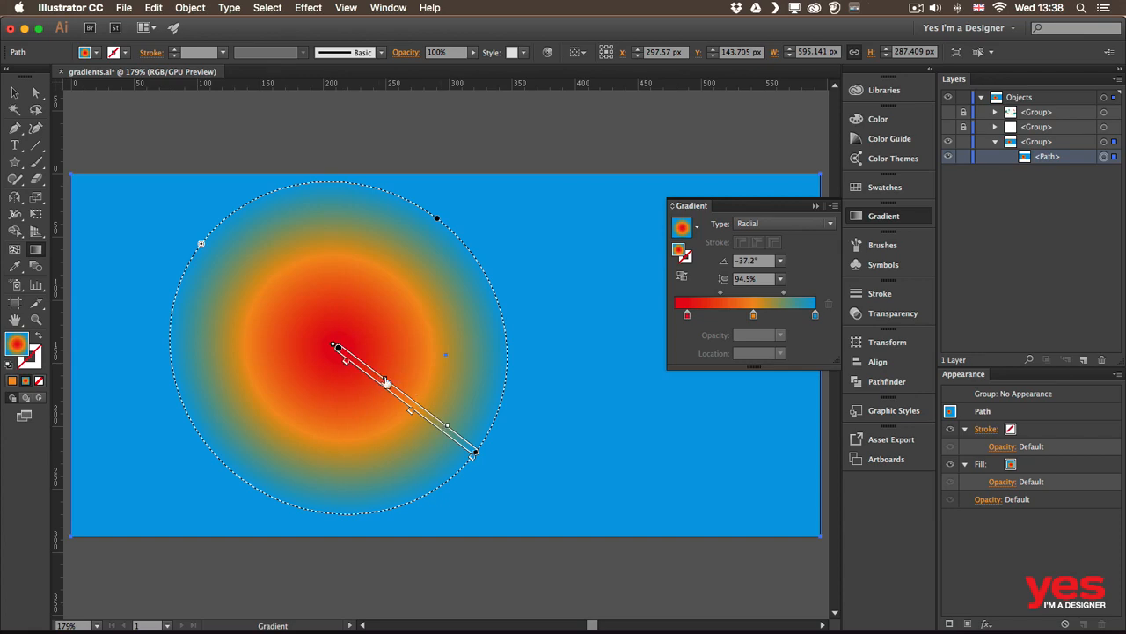
left_click_drag(385, 380, 373, 379)
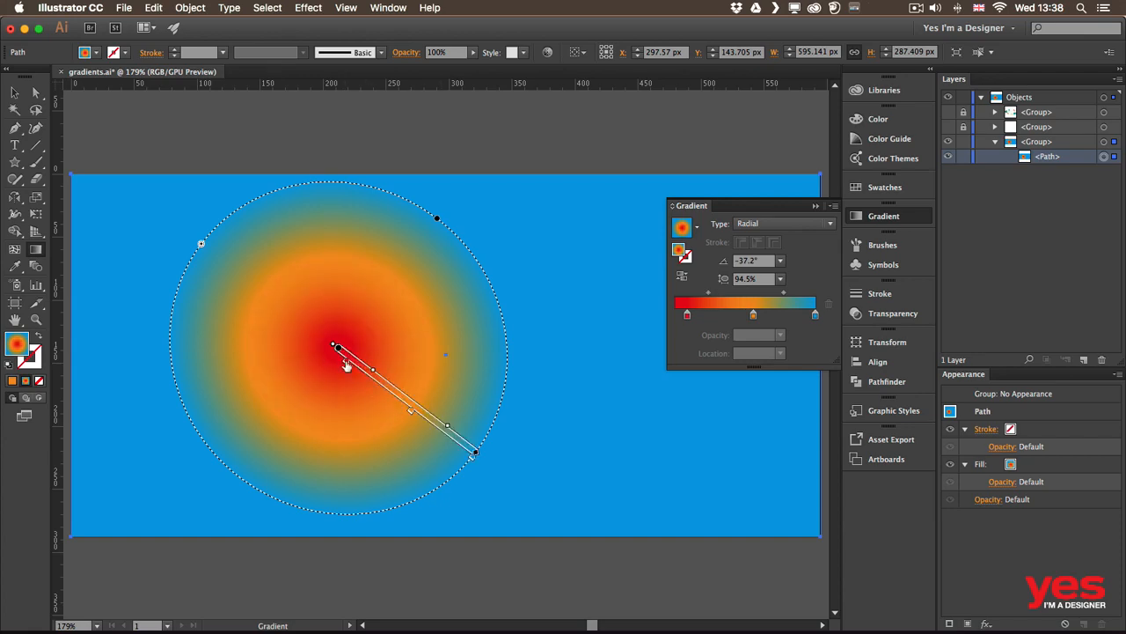
Recolour the gradient's innermost red stop yellow using a swatch
double_click(345, 364)
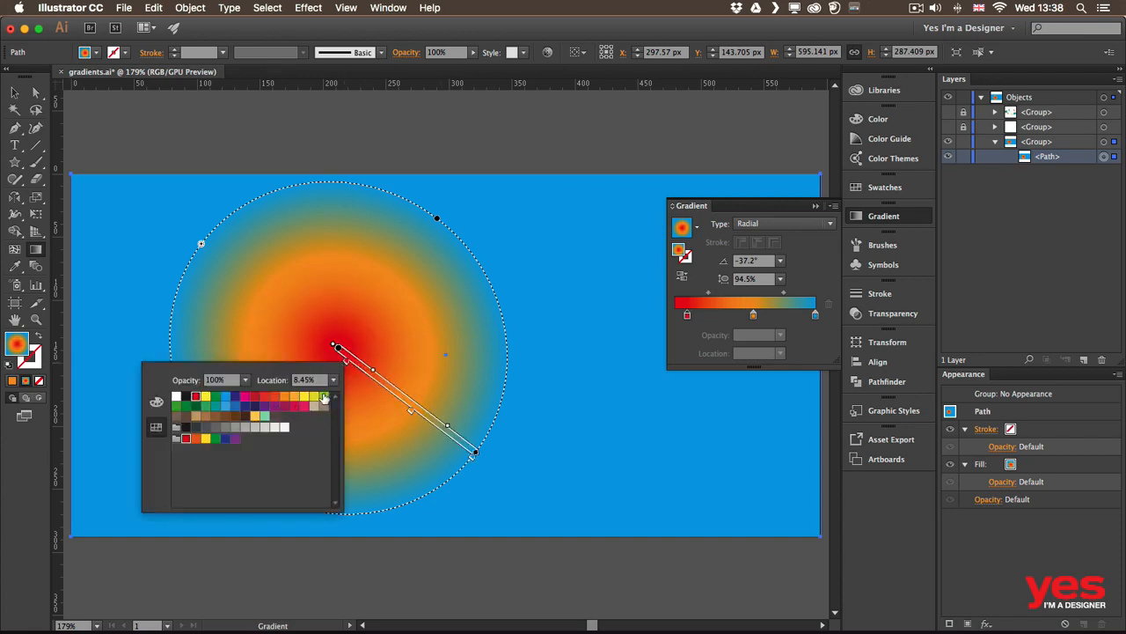
left_click(324, 397)
left_click(305, 397)
key("Return")
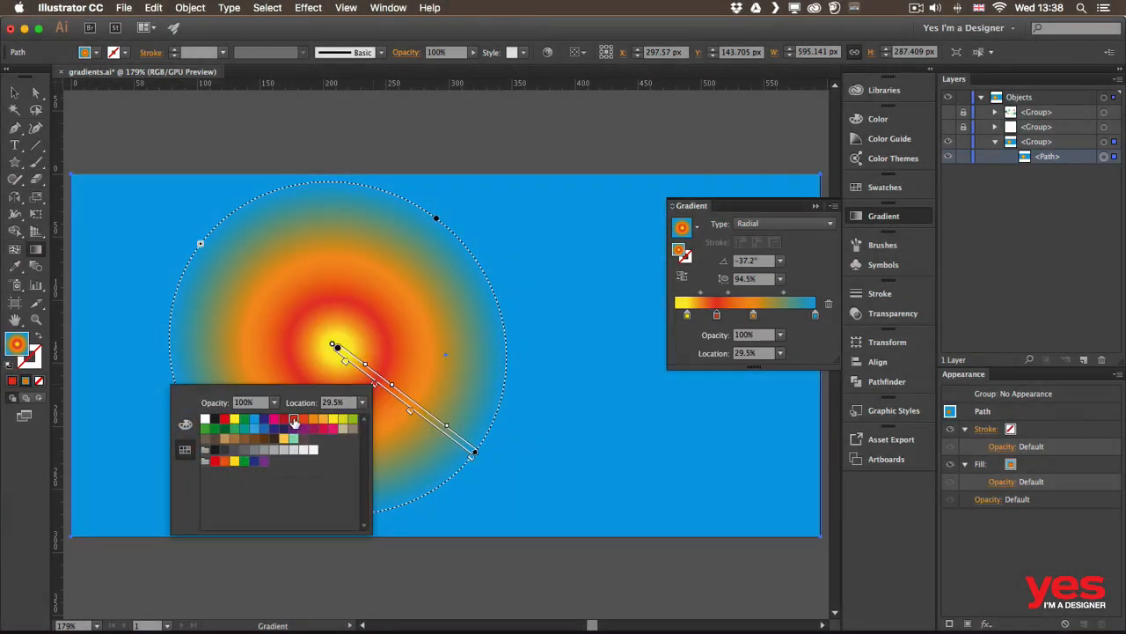
Try a pure red extra stop at 29.5% between the yellow and orange stops, and remove it from the gradient
left_click(284, 420)
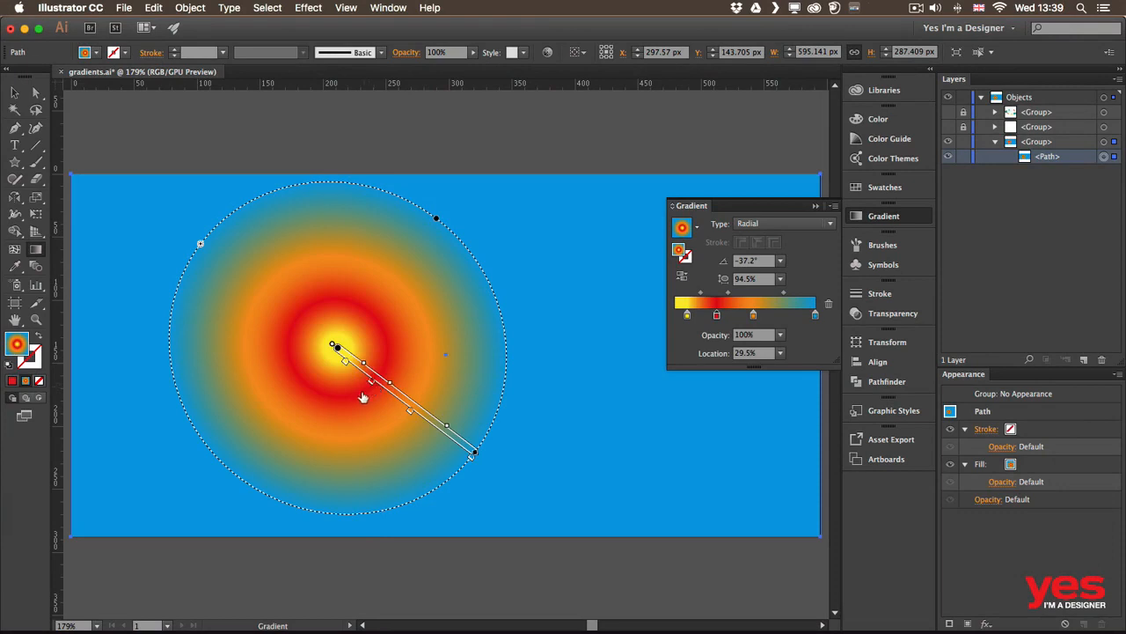
left_click_drag(338, 425, 337, 422)
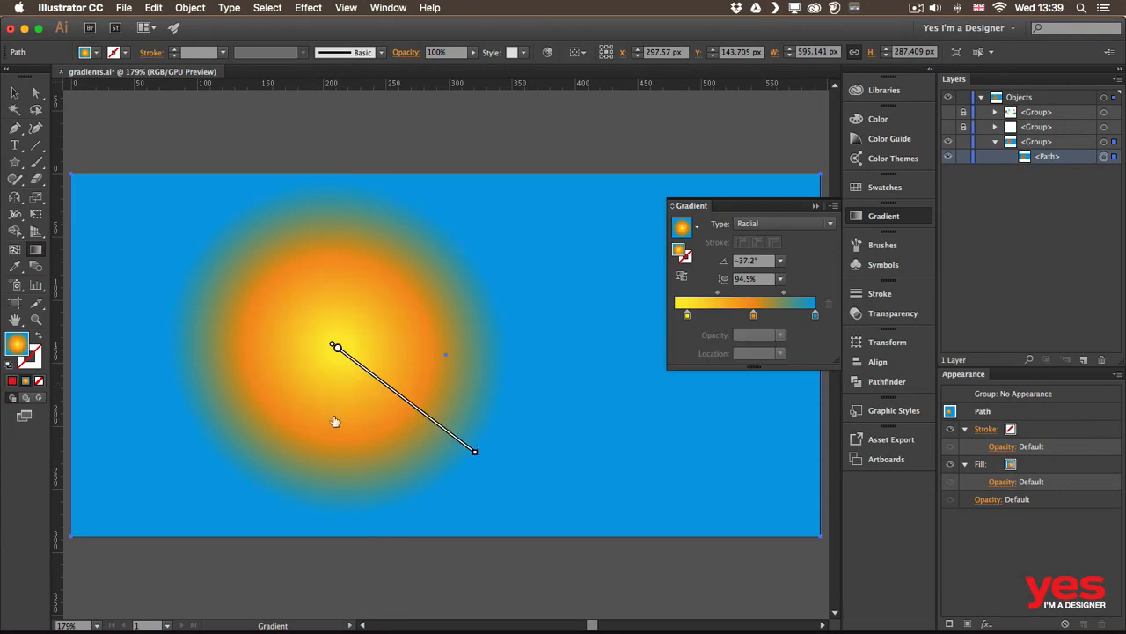
Change the background's gradient type from radial to linear
left_click_drag(752, 317, 714, 378)
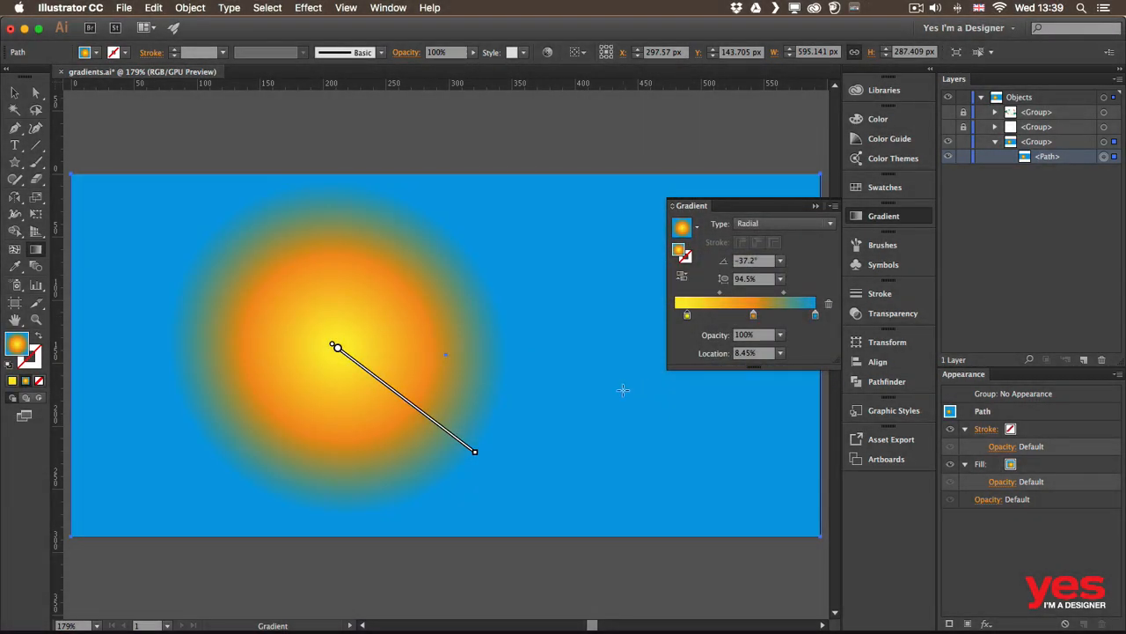
left_click(784, 224)
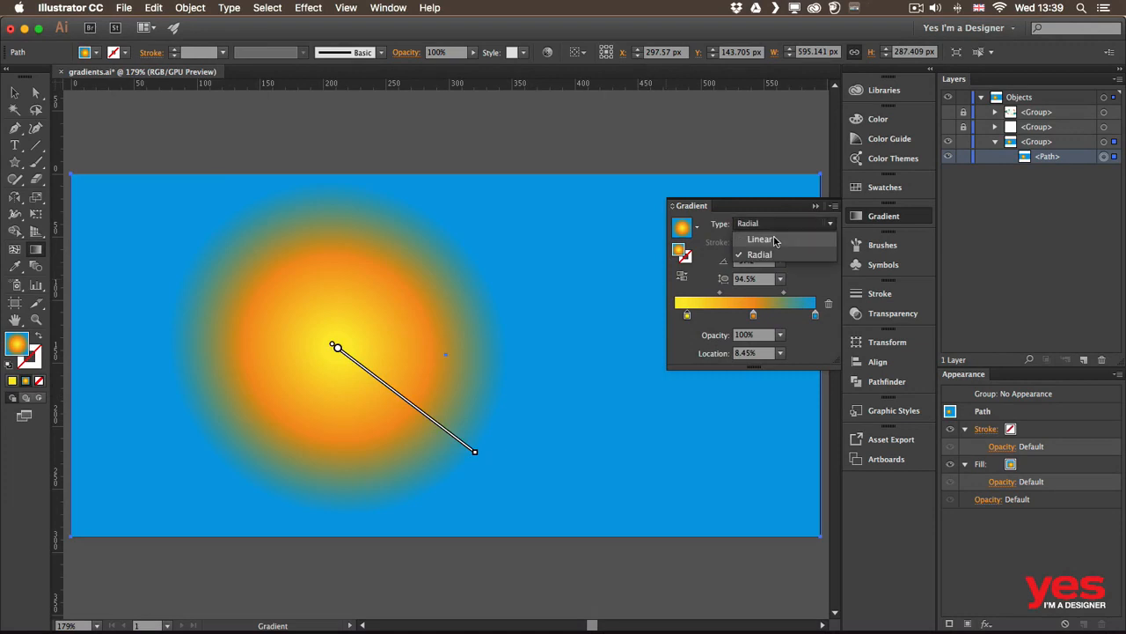
left_click(777, 241)
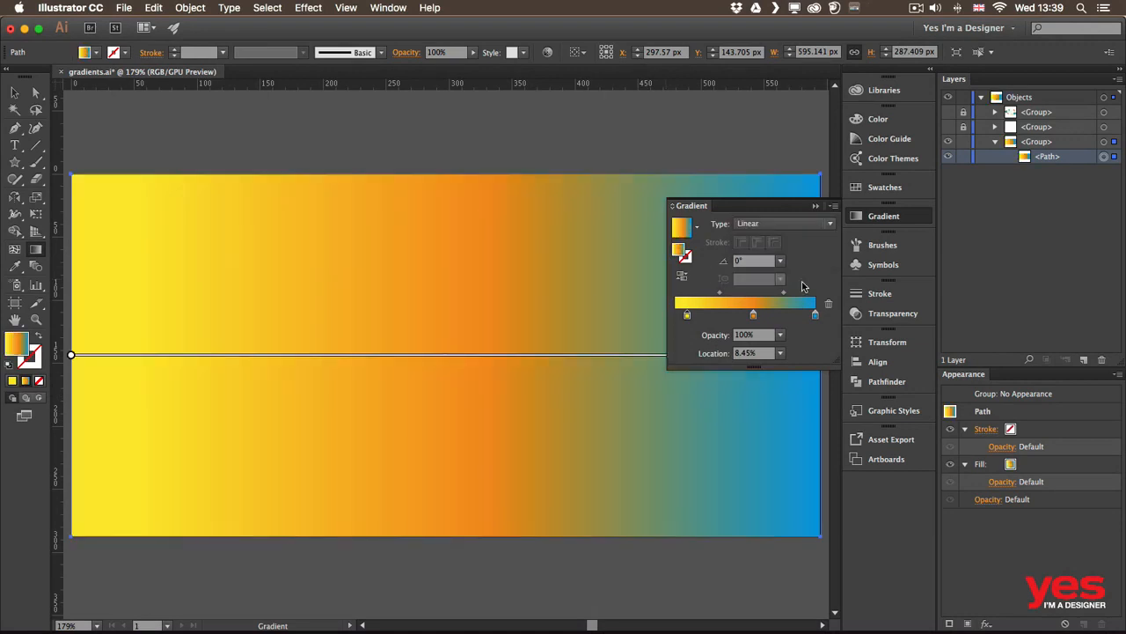
Redraw the linear gradient across the background in several directions and lengths, ending with a long yellow-to-blue sweep at 12.4°
left_click_drag(255, 443, 527, 317)
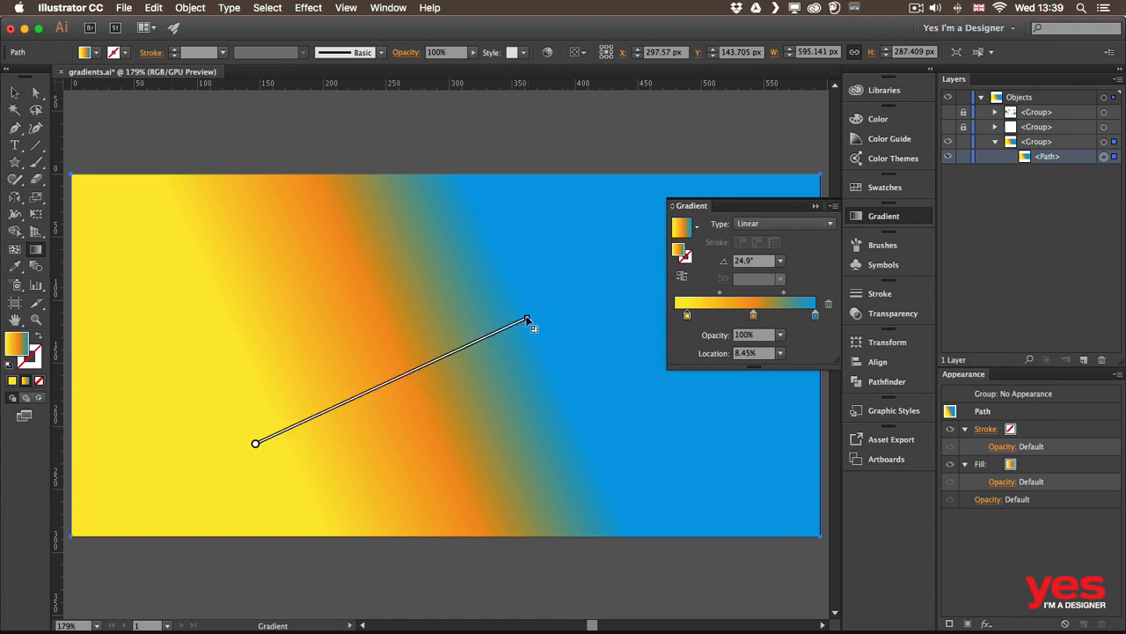
left_click_drag(530, 372, 455, 398)
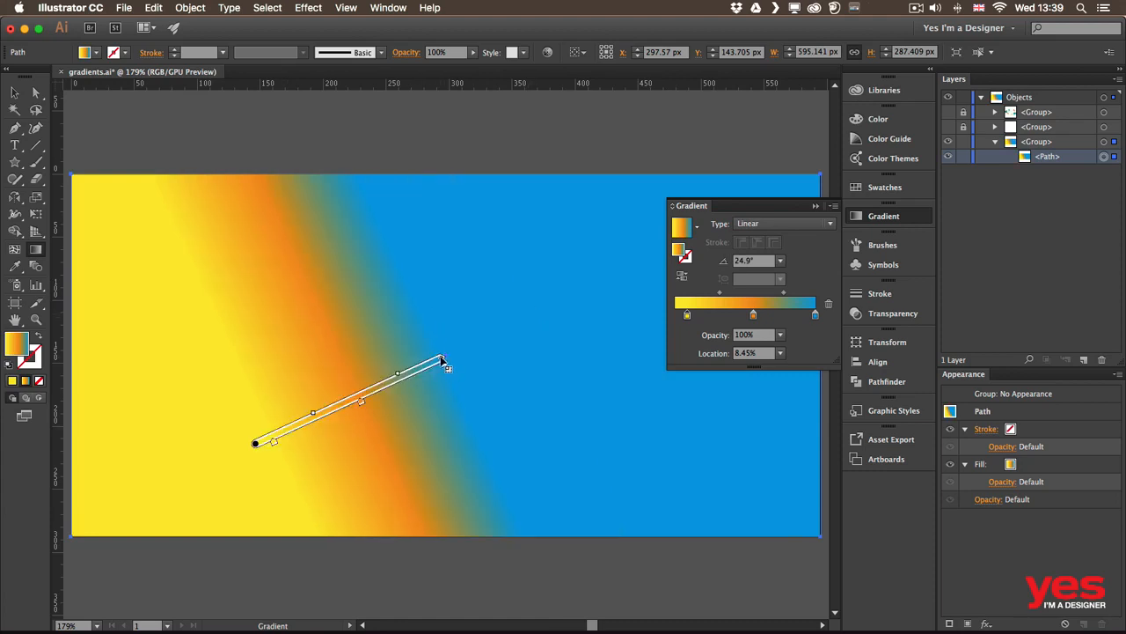
mouse_move(444, 359)
left_mouse_down()
mouse_move(516, 313)
mouse_move(551, 352)
mouse_move(516, 427)
mouse_move(308, 444)
mouse_move(534, 475)
left_mouse_up()
left_click_drag(661, 470, 661, 469)
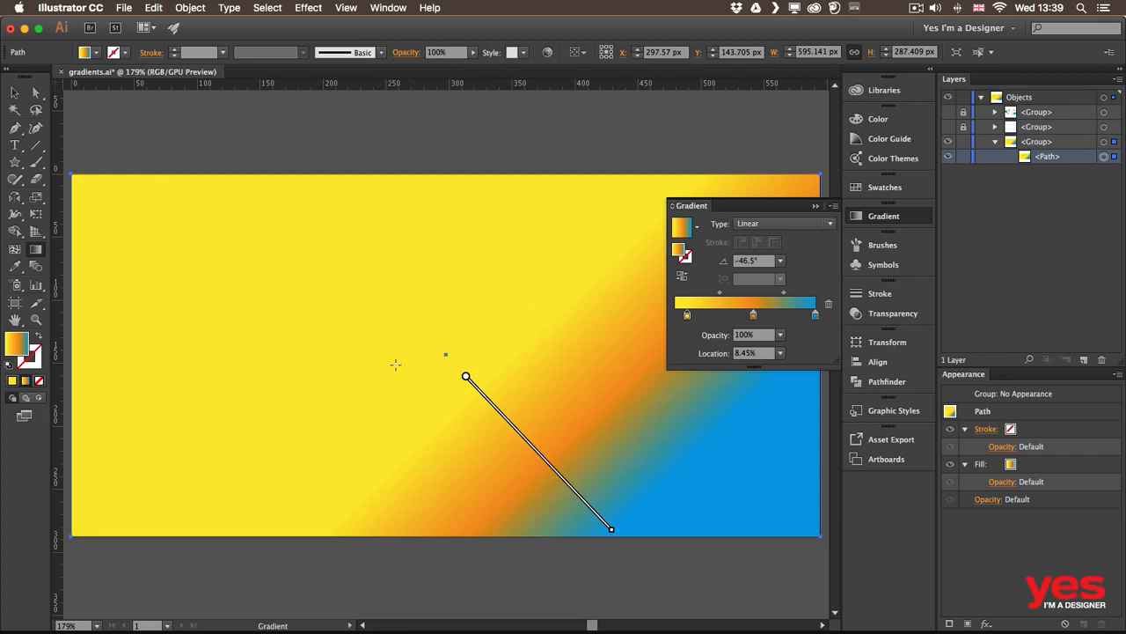
mouse_move(168, 380)
left_mouse_down()
mouse_move(485, 287)
mouse_move(540, 282)
mouse_move(564, 331)
left_mouse_up()
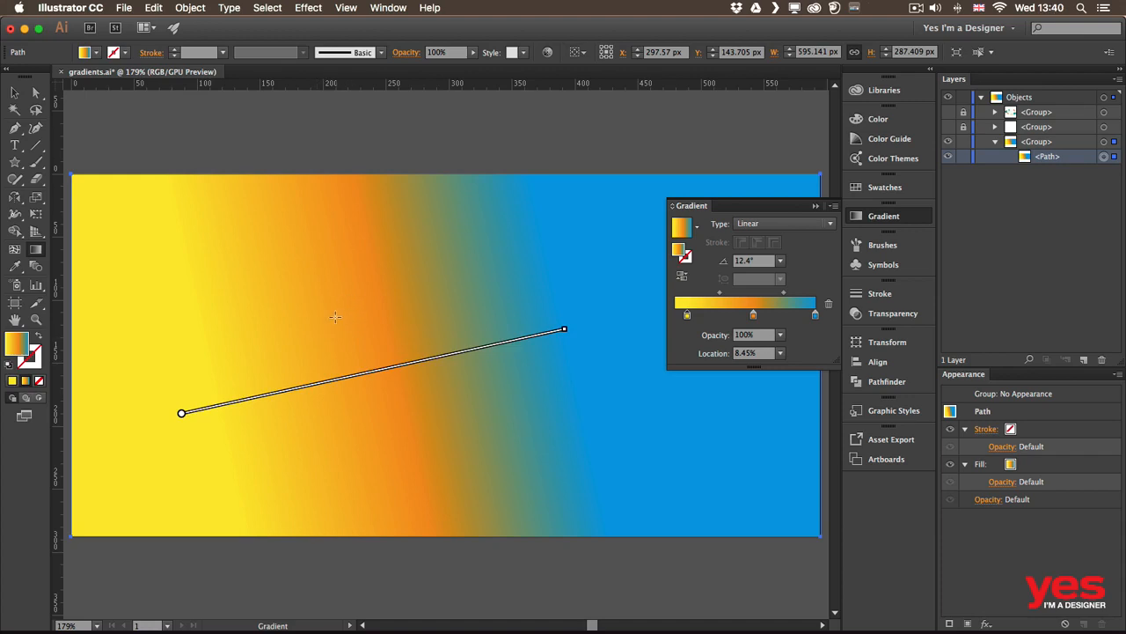
Save the background's current gradient as a swatch named New Gradient Swatch
left_click(874, 191)
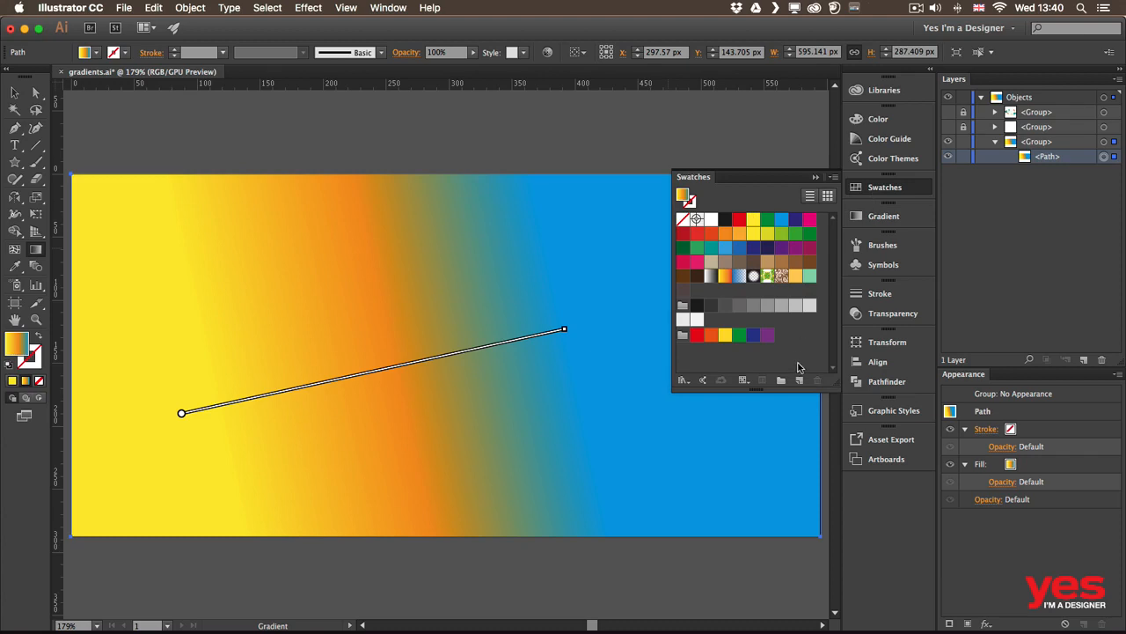
left_click(800, 382)
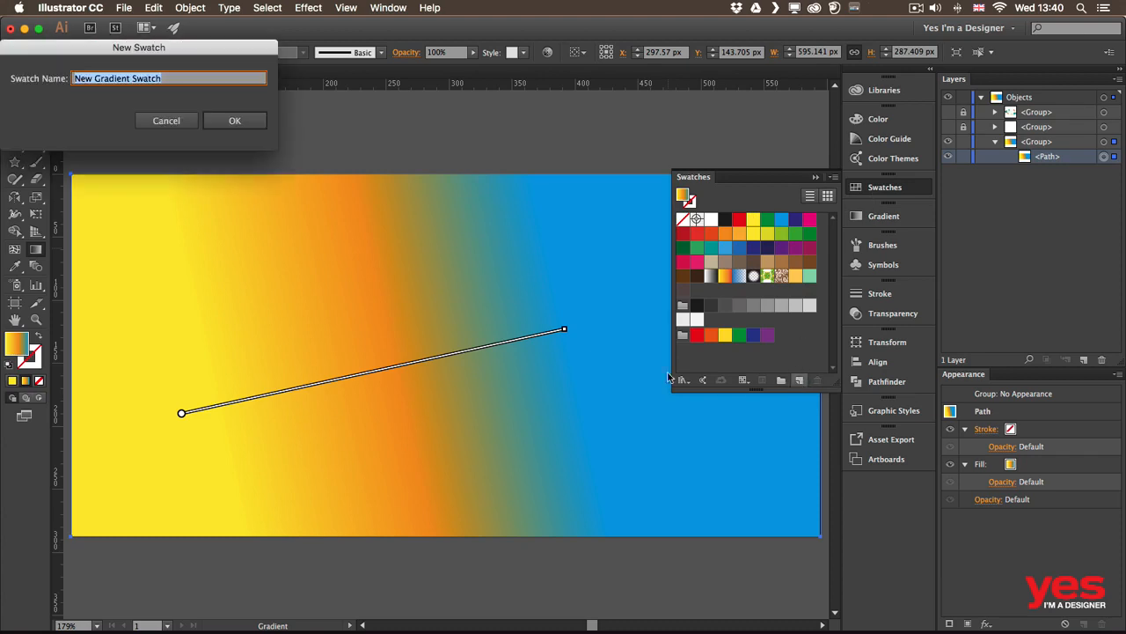
left_click(235, 120)
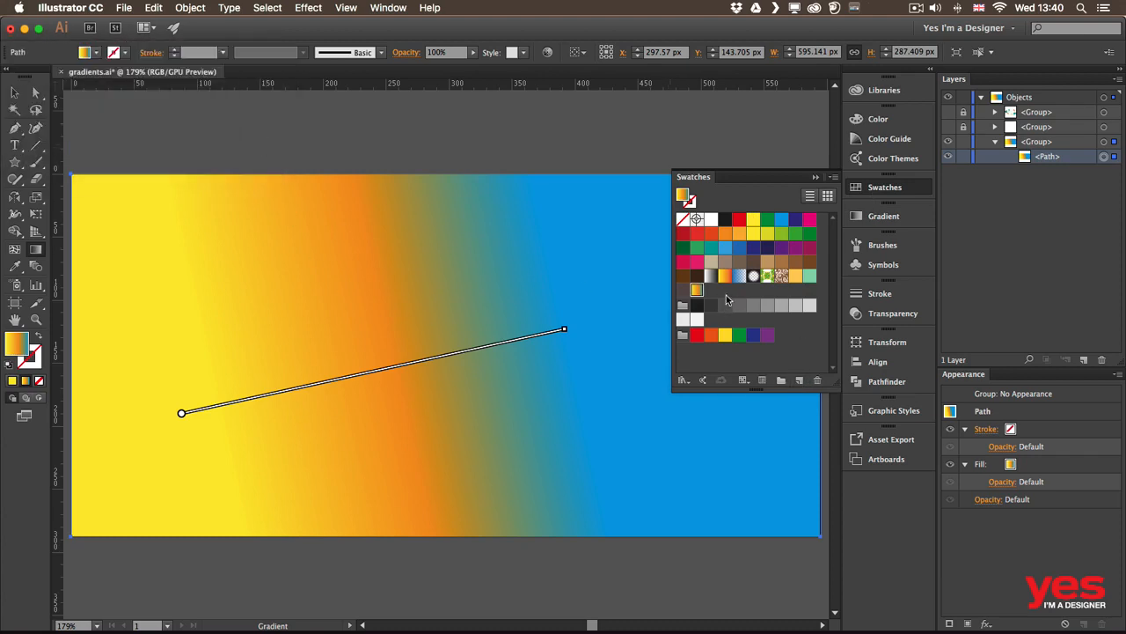
Show the two hidden artwork groups, and test the saved gradient swatch by reapplying it to the background over a plain green fill
left_click(948, 127)
left_click(949, 112)
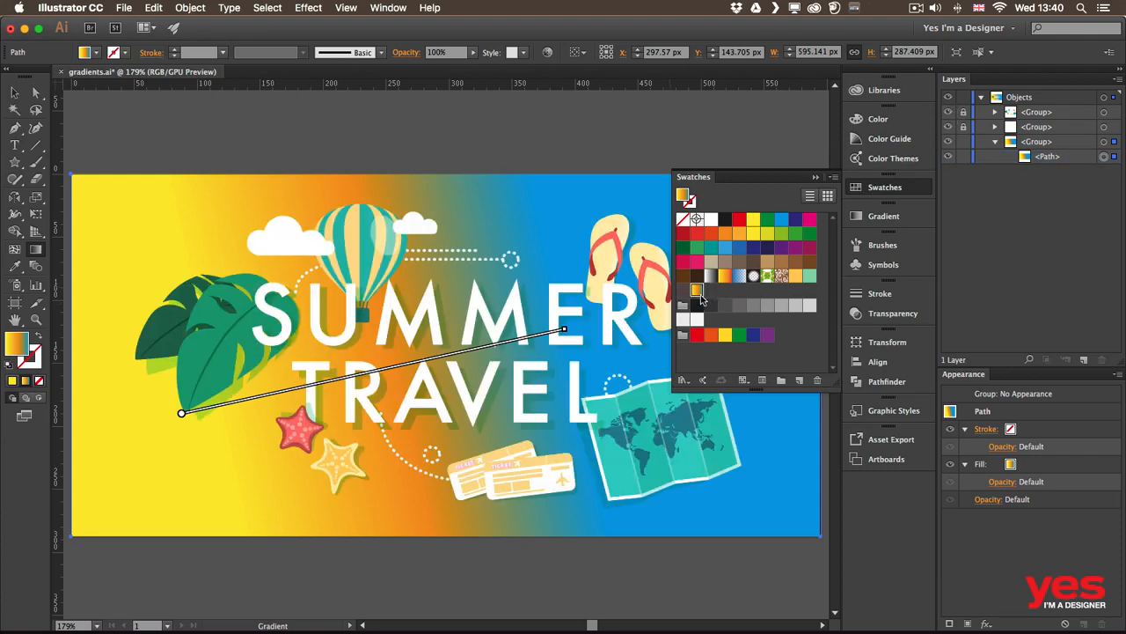
left_click(696, 249)
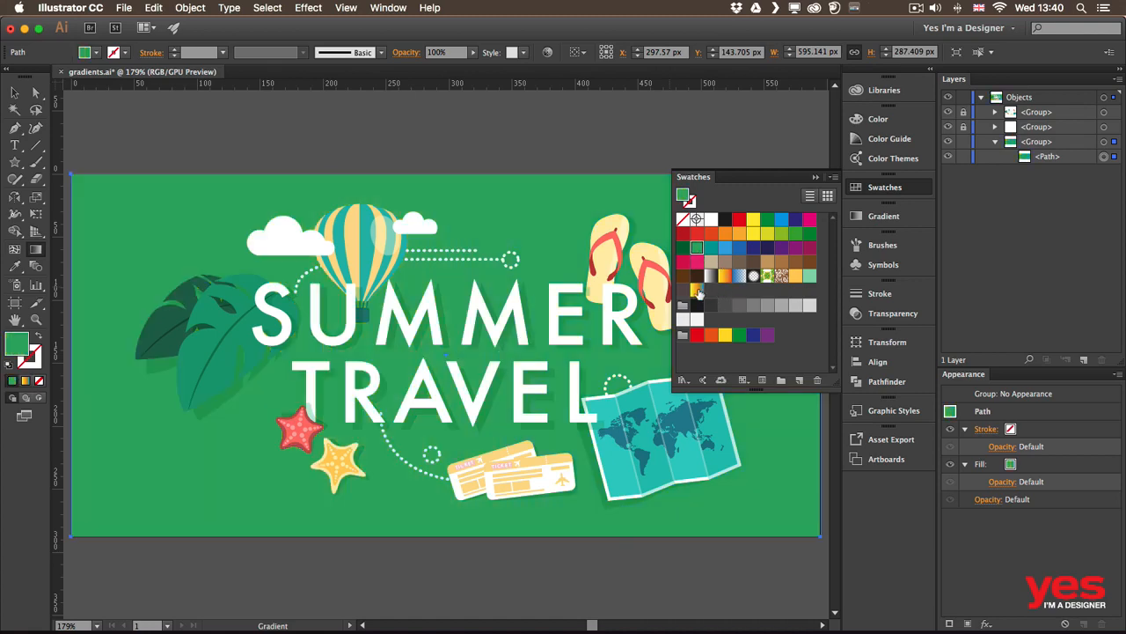
left_click(696, 290)
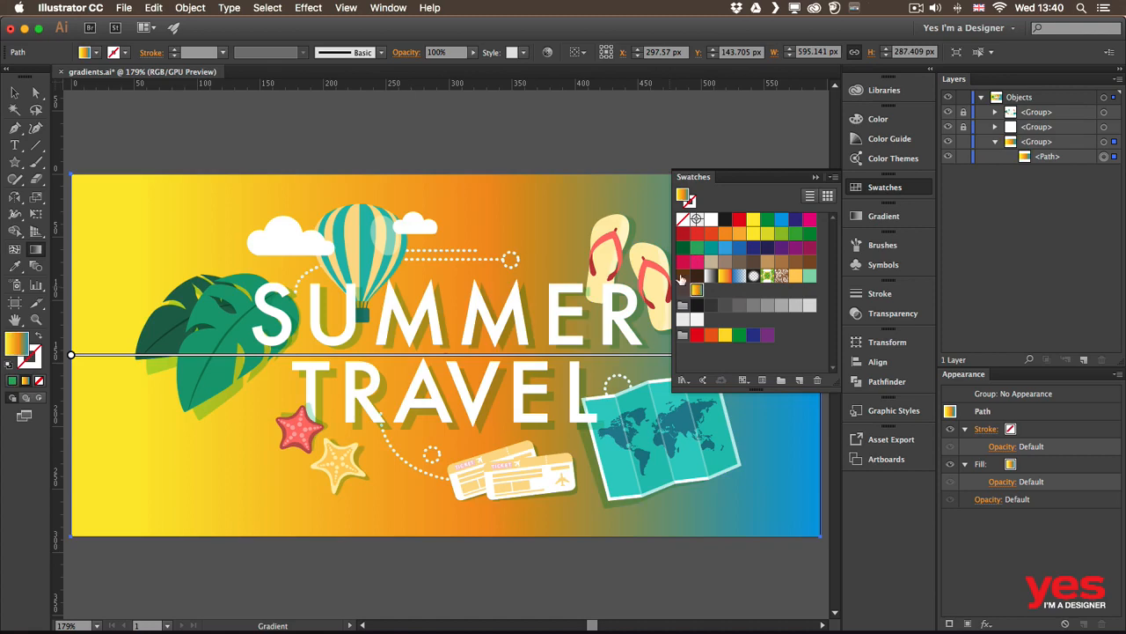
Redraw the background's linear gradient almost vertically at 84.2°, running upward from yellow below the artwork through orange
left_click_drag(297, 244, 397, 505)
left_click_drag(441, 162, 448, 574)
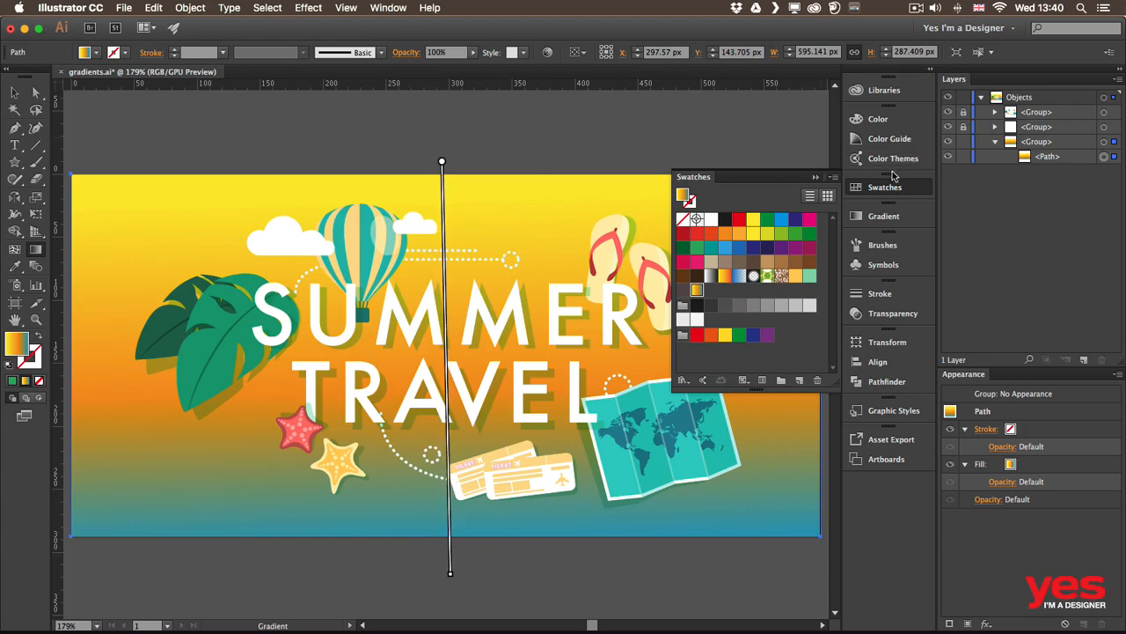
mouse_move(351, 562)
left_mouse_down()
mouse_move(390, 143)
mouse_move(415, 126)
left_mouse_up()
scroll(443, 384, "down", 6)
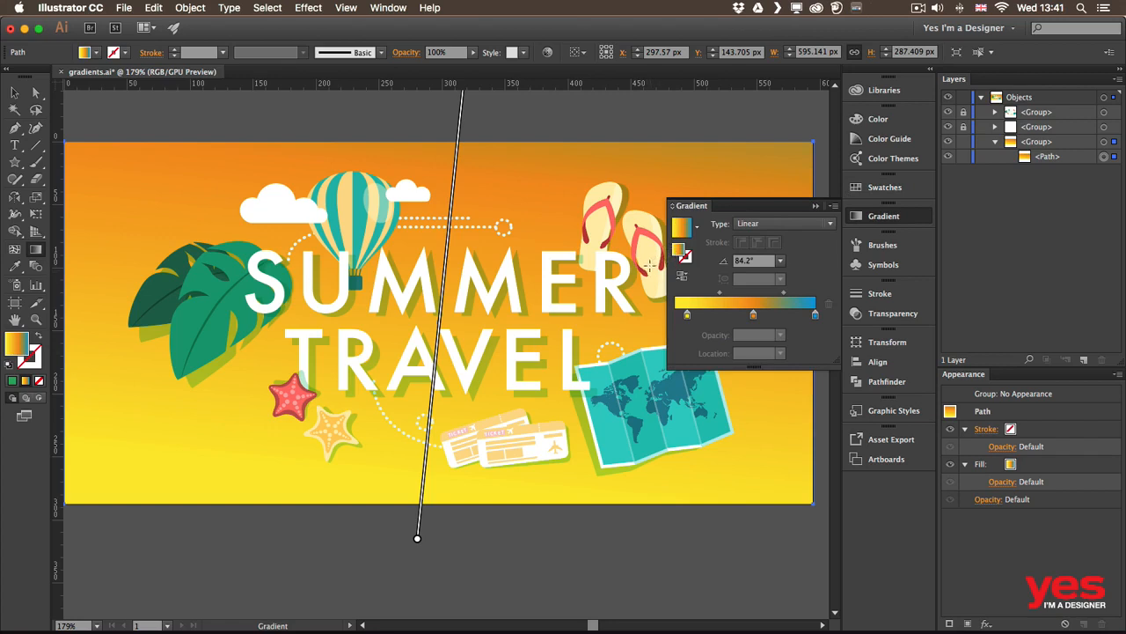
Draw a circle about 118 px in diameter over the leaves in the artwork's upper left
key("v")
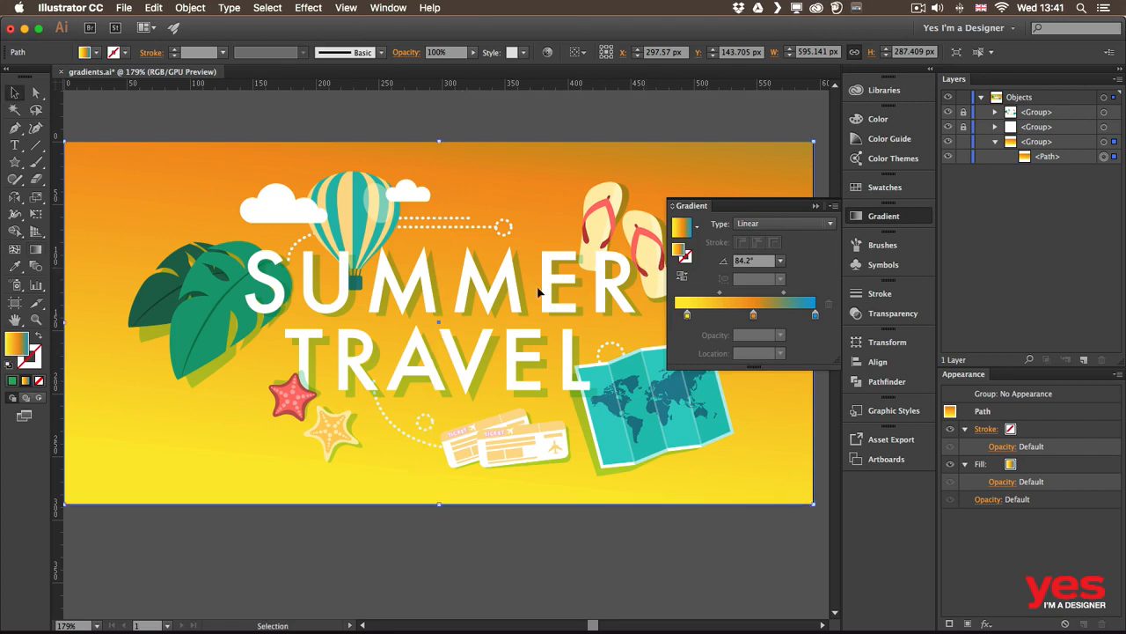
key("l")
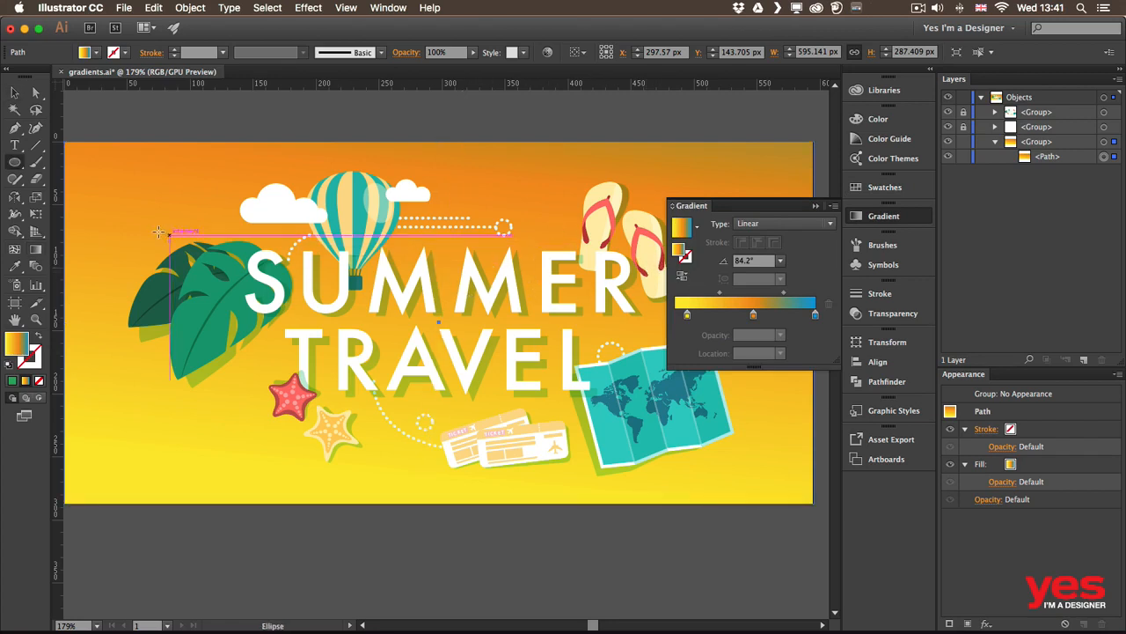
left_click_drag(96, 181, 244, 330)
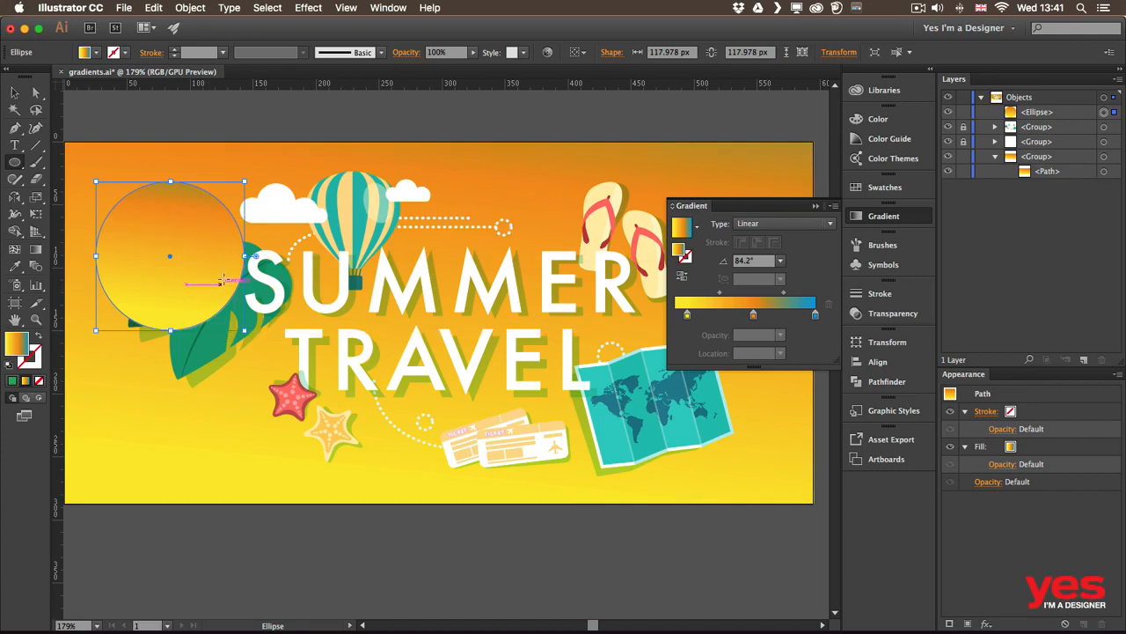
Swap the circle's fill and stroke to put the gradient on its outline, and set the stroke weight to 20 pt
key("v")
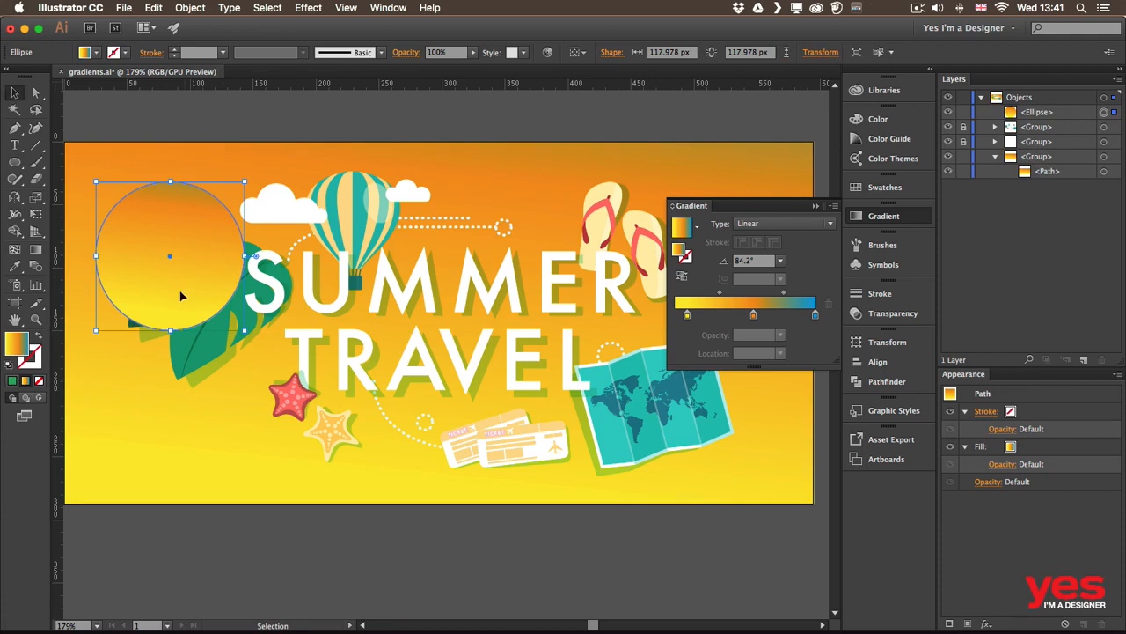
key("shift+x")
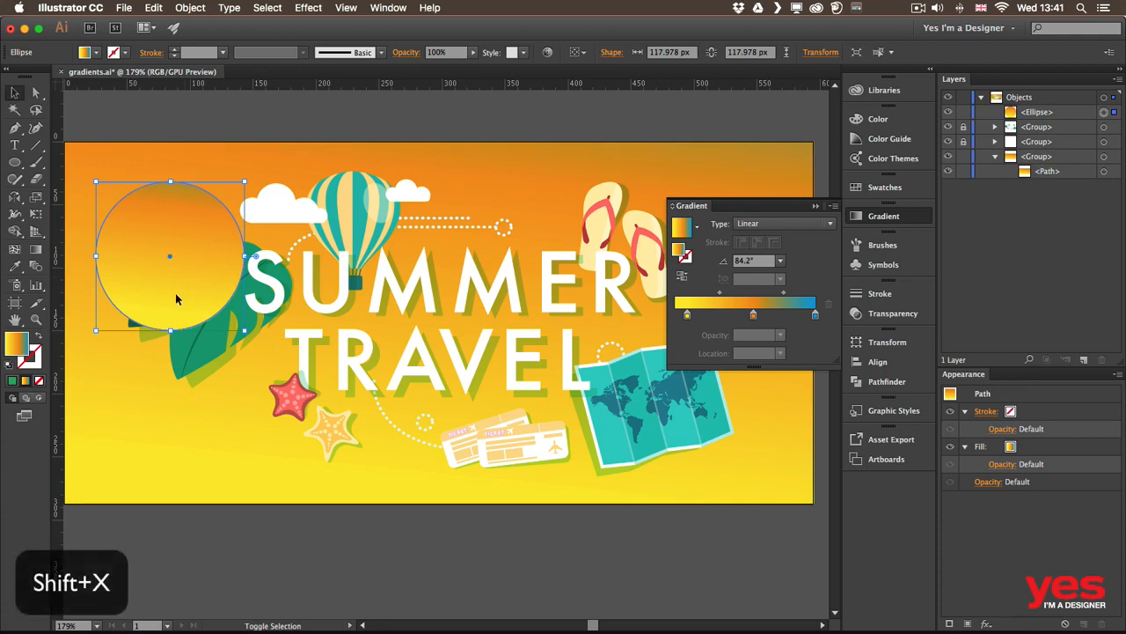
key("shift+x")
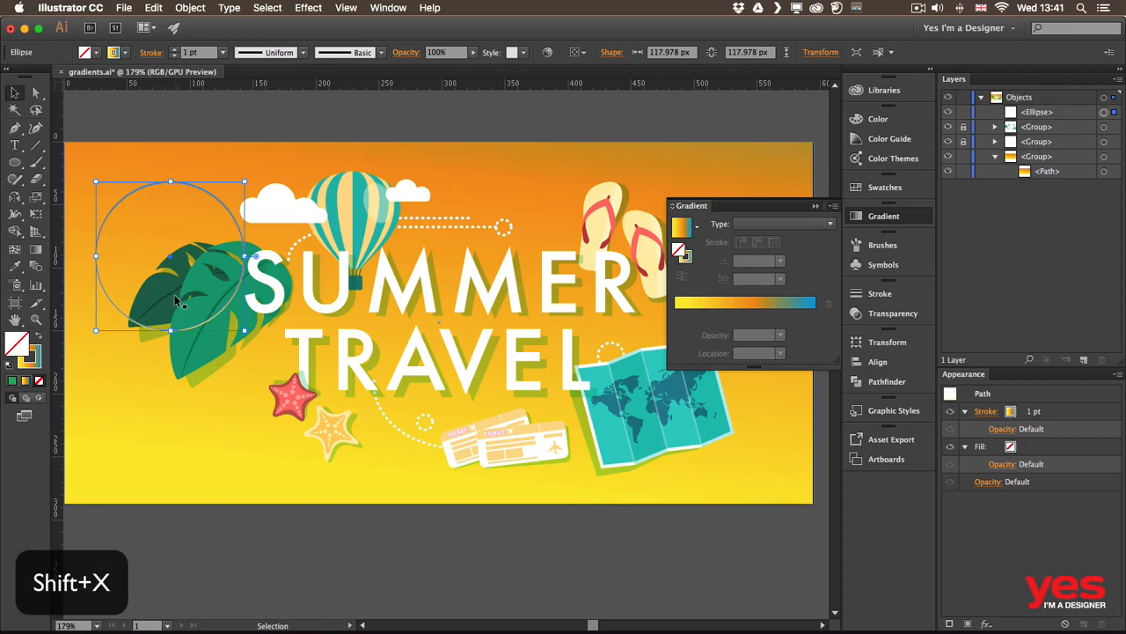
left_click(173, 52)
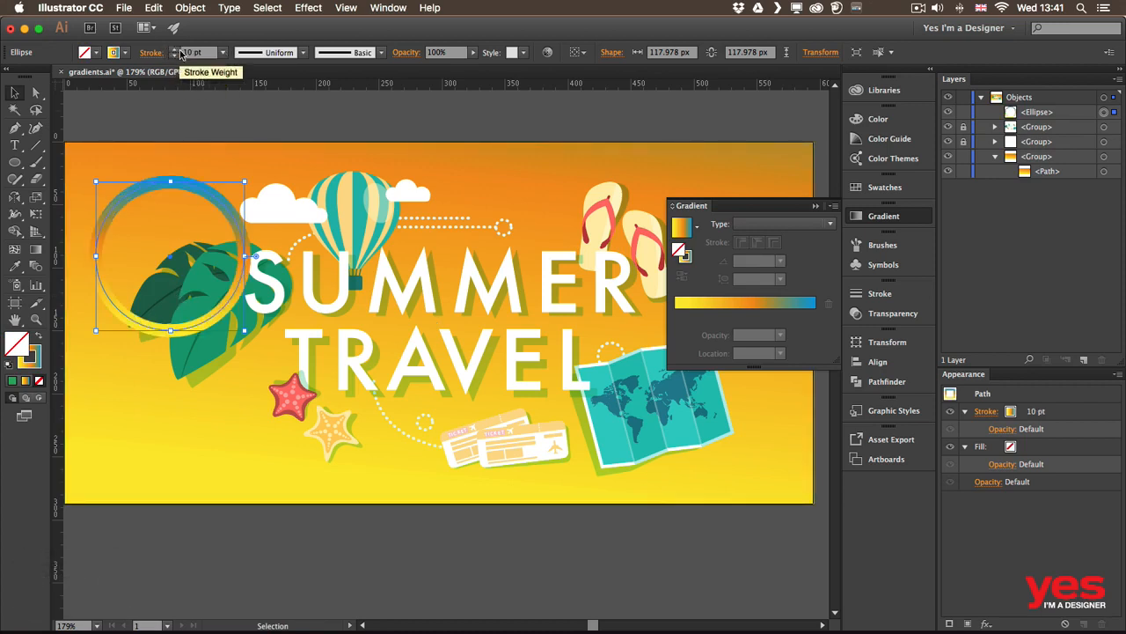
left_click(175, 50)
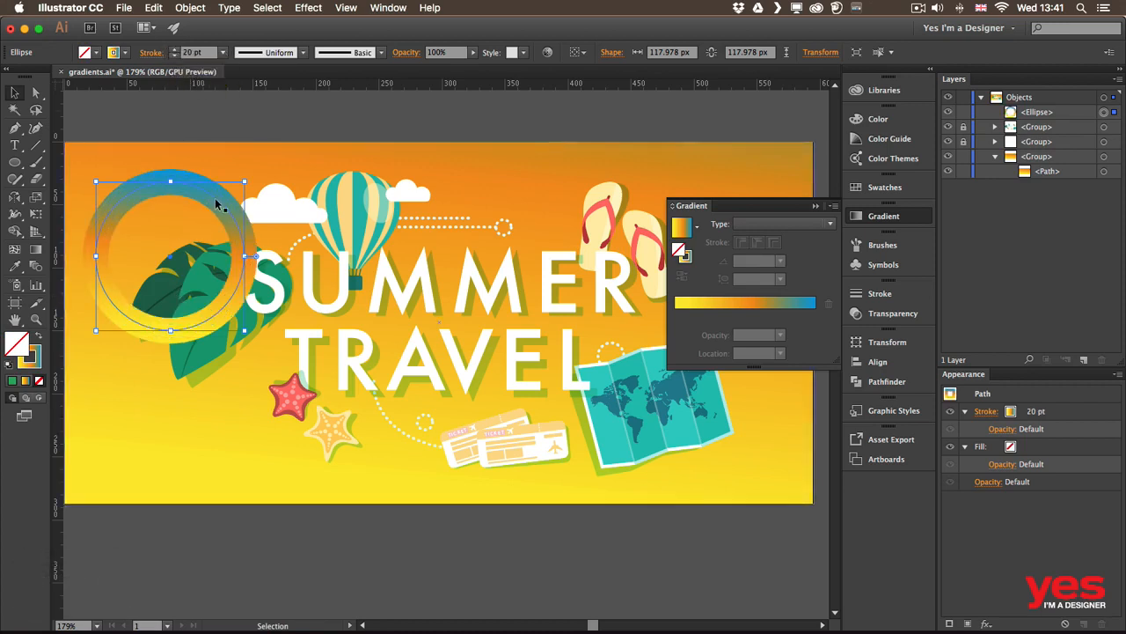
Move the gradient-stroked circle off the artwork onto the empty canvas to its left
left_click_drag(213, 202, 131, 288)
left_click(225, 240)
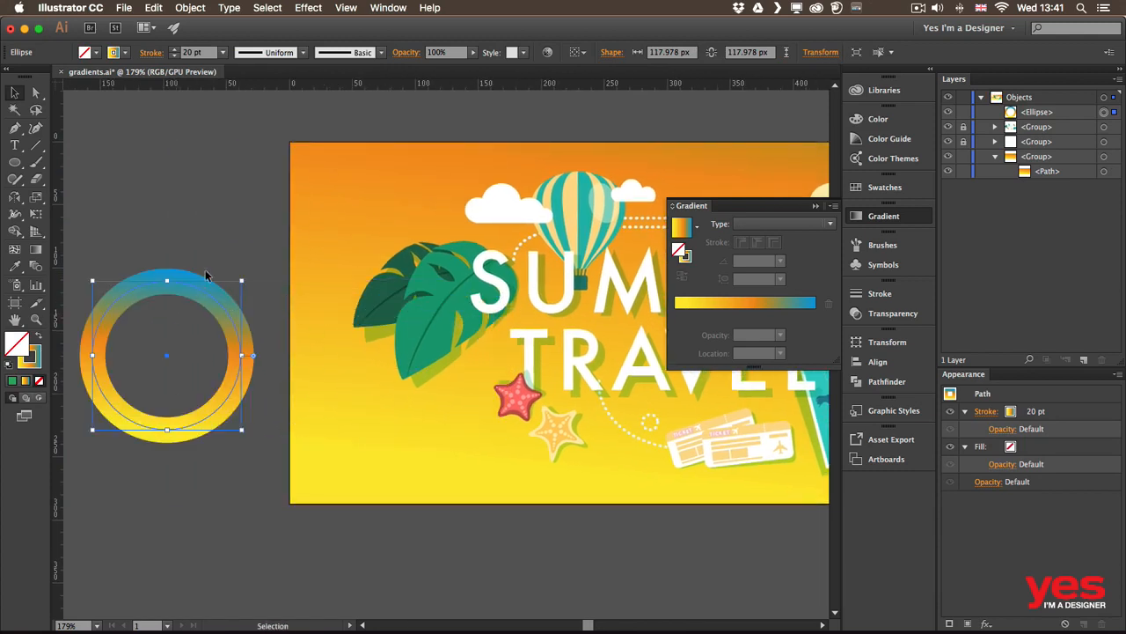
left_click_drag(225, 273, 512, 208)
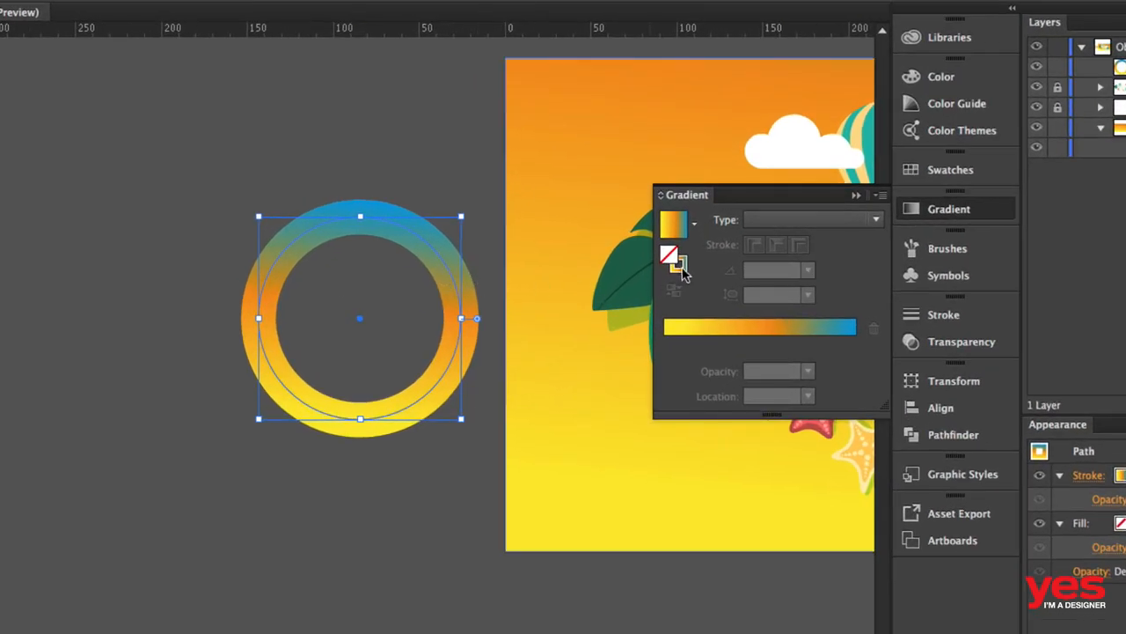
Target the circle's stroke gradient and try it along and across the stroke, returning to the gradient within the stroke
left_click(682, 268)
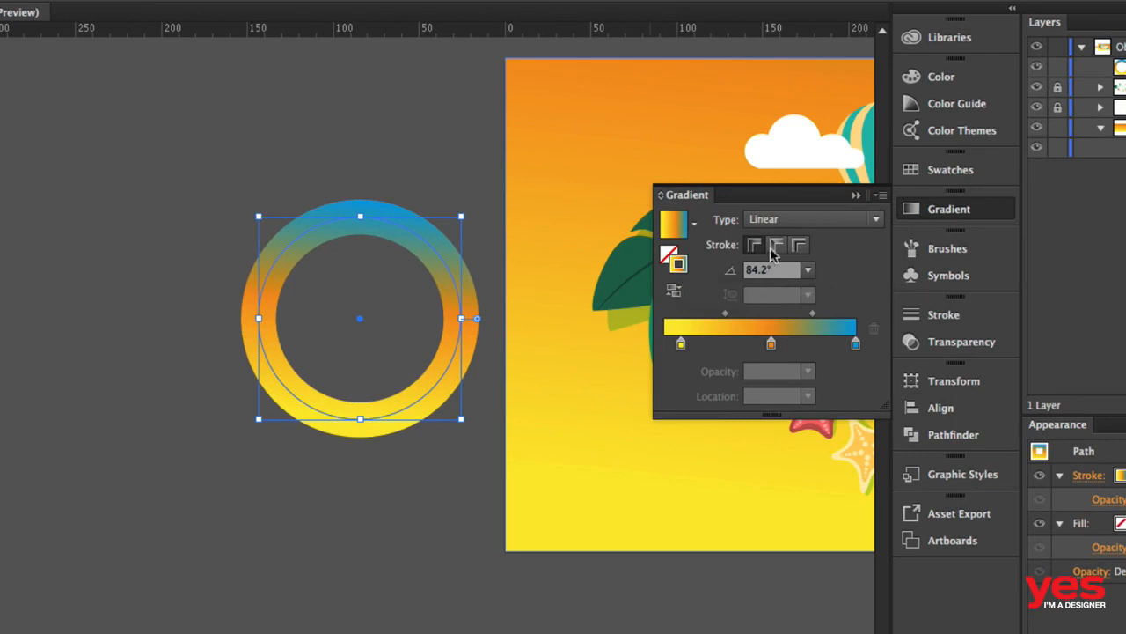
left_click(776, 246)
left_click(799, 247)
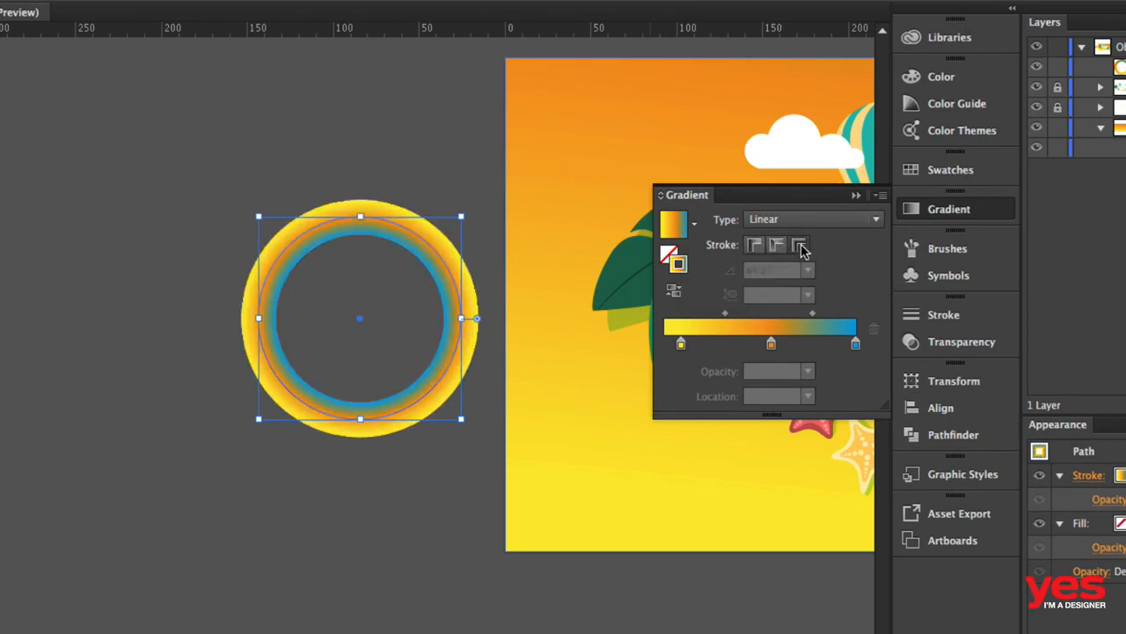
left_click(755, 246)
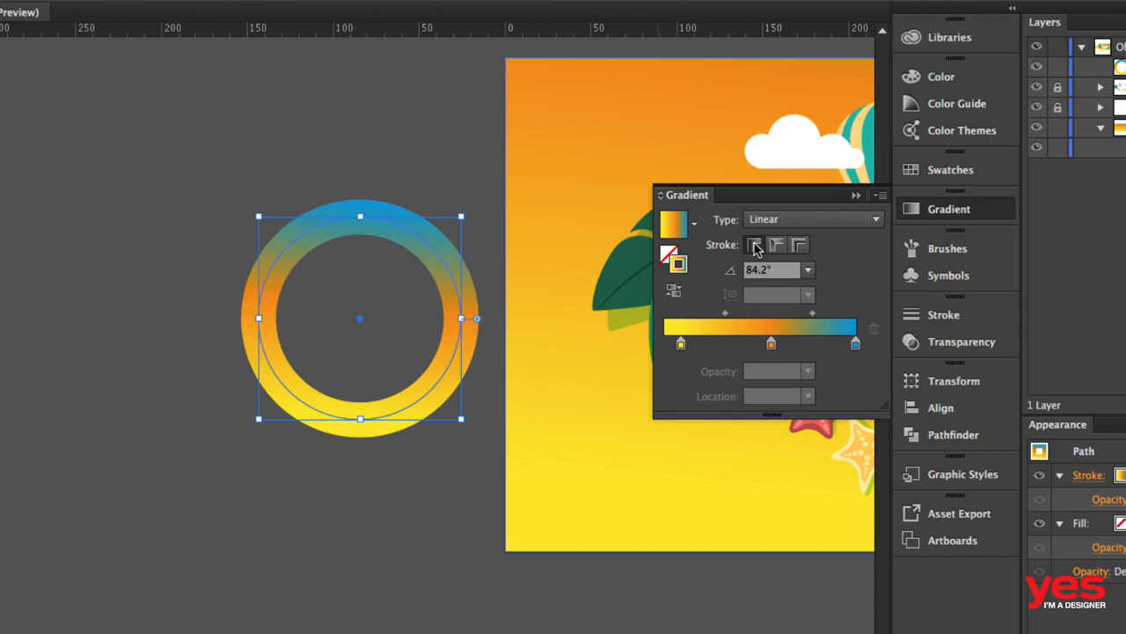
Try a 135° angle on the circle's stroke gradient, and set the angle to 90°
key("g")
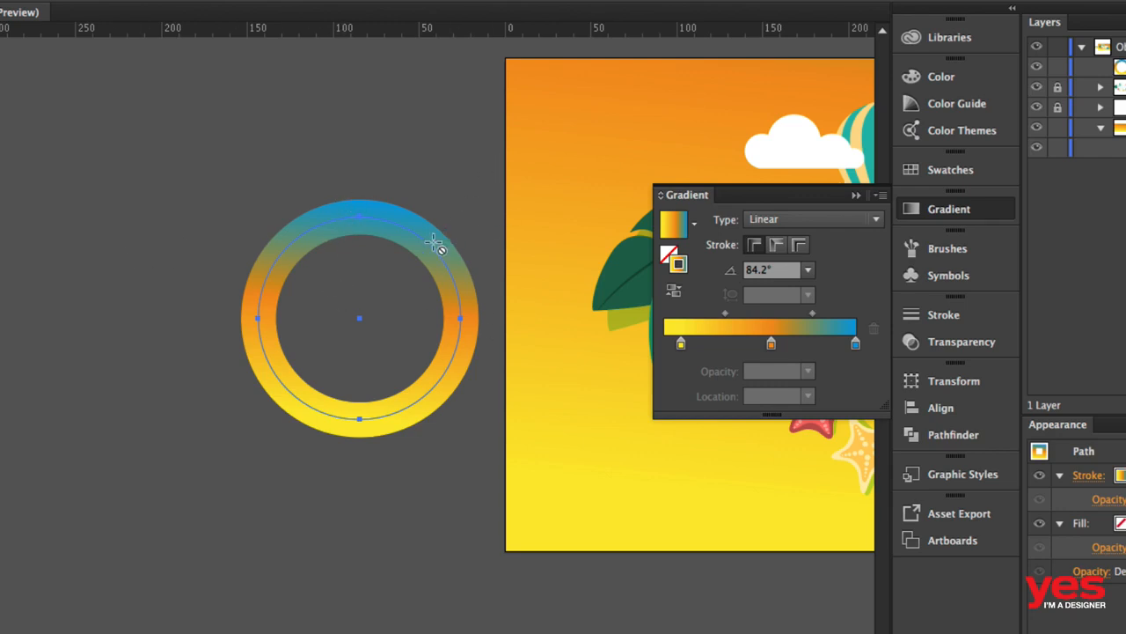
left_click(808, 270)
left_click(828, 335)
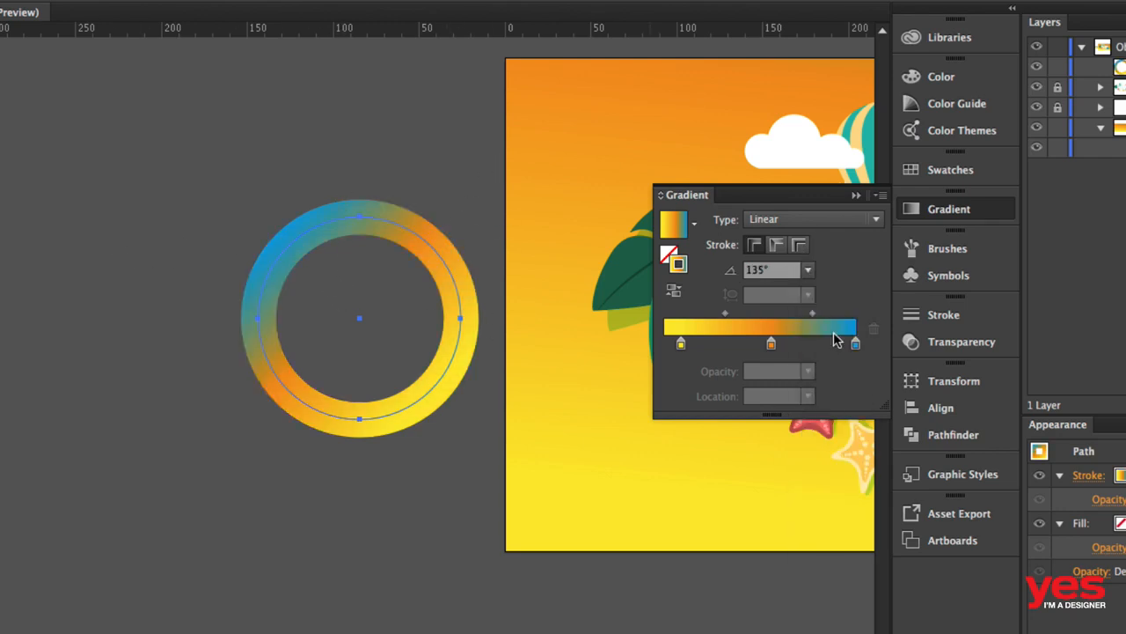
left_click(808, 270)
left_click(828, 375)
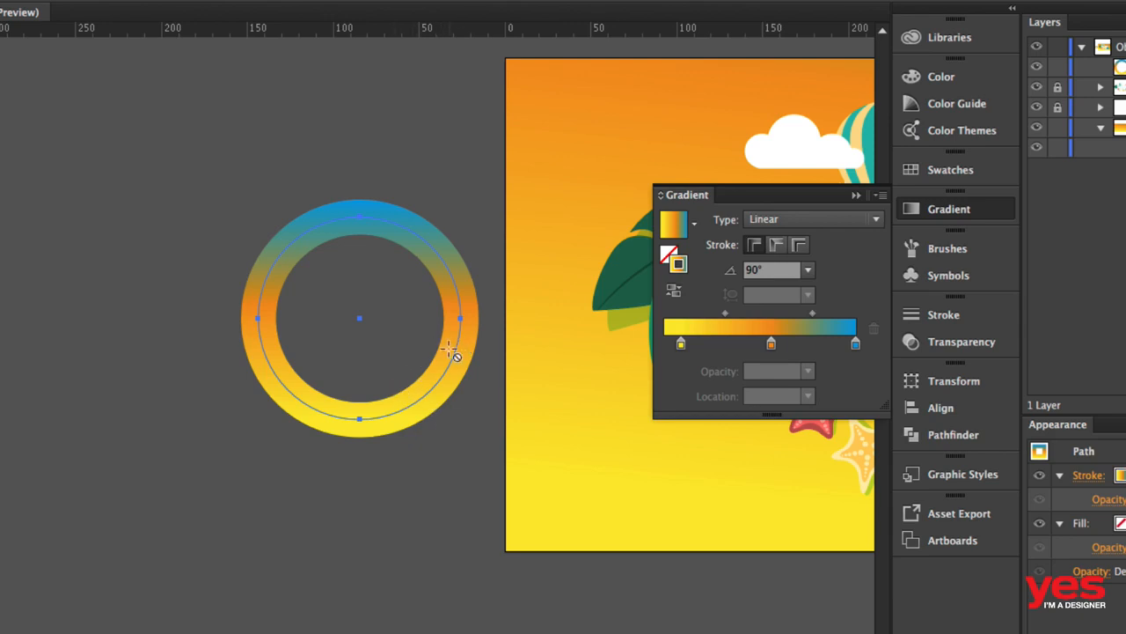
Compare the gradient along, across and within the circle's stroke, finishing with the gradient applied along the stroke
left_click(777, 250)
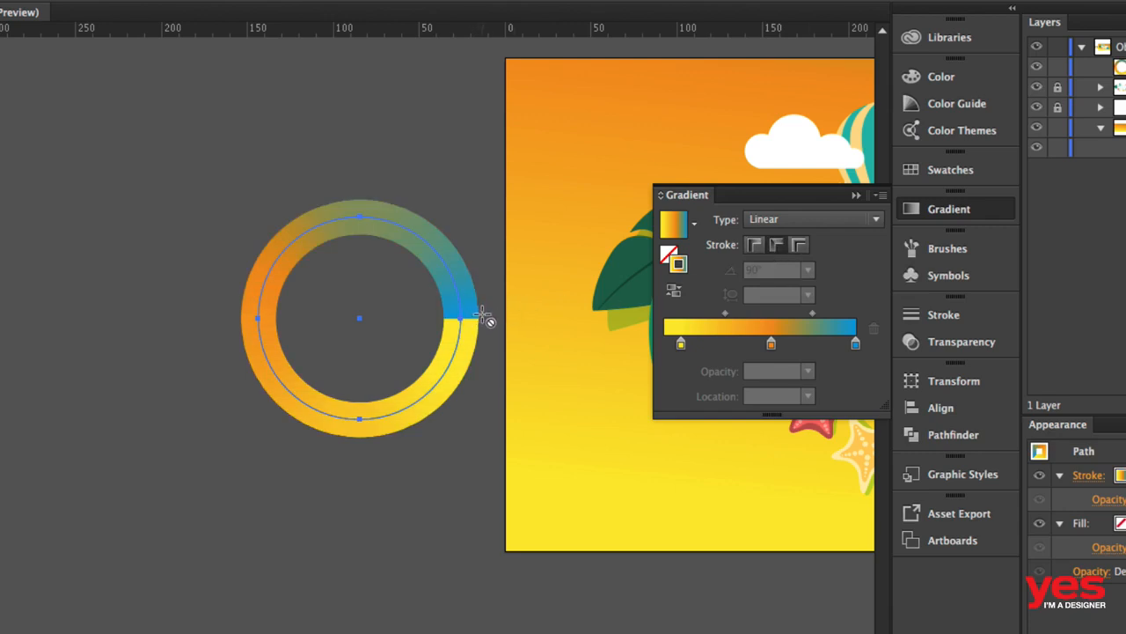
left_click(798, 248)
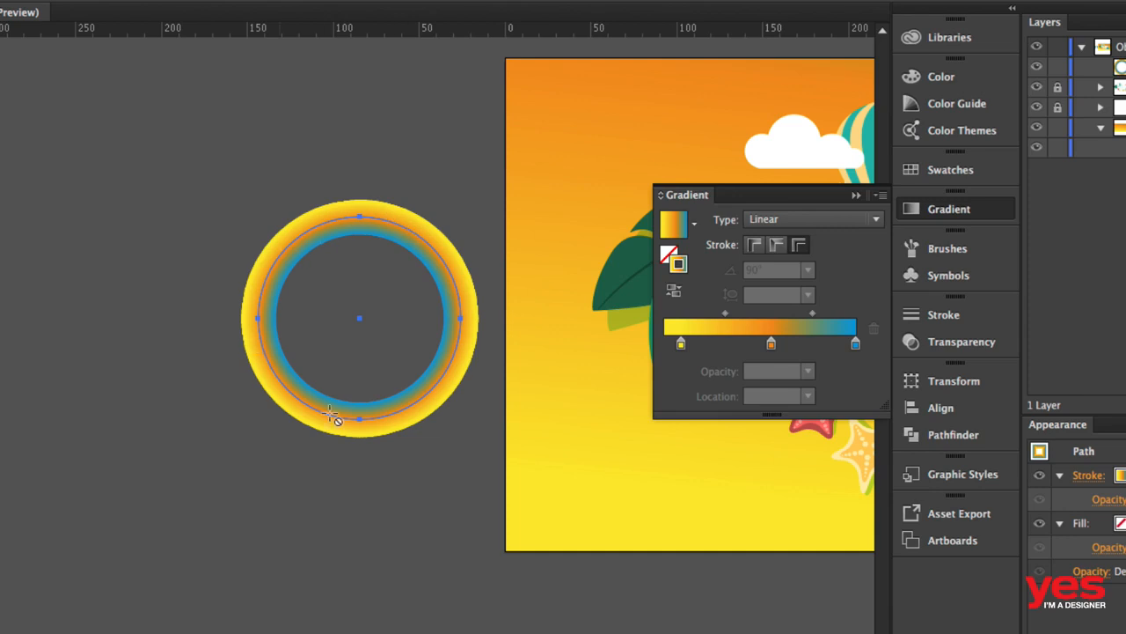
left_click(751, 248)
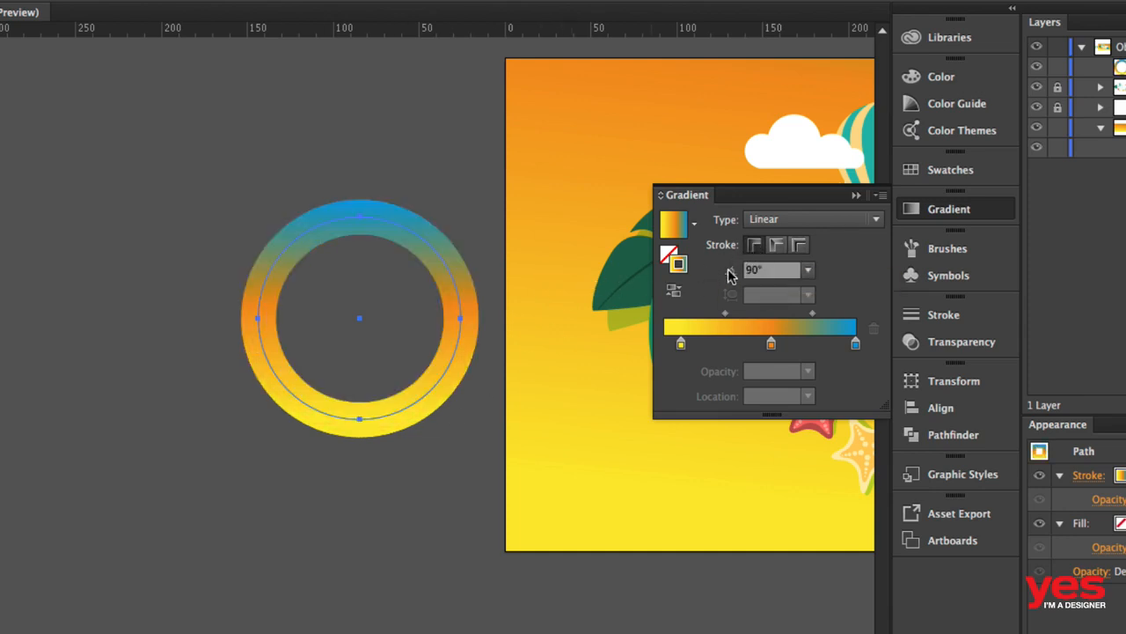
left_click(775, 245)
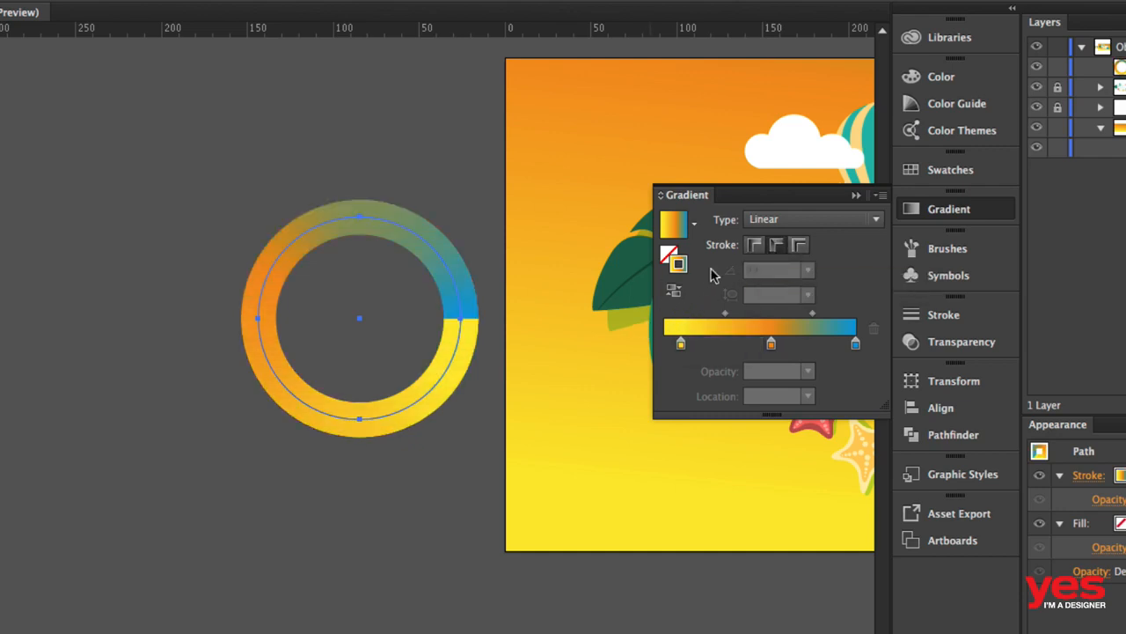
Duplicate the gradient-stroked circle twice and arrange the three circles in a horizontal row beside the artboard
key("v")
left_click_drag(437, 239, 184, 234)
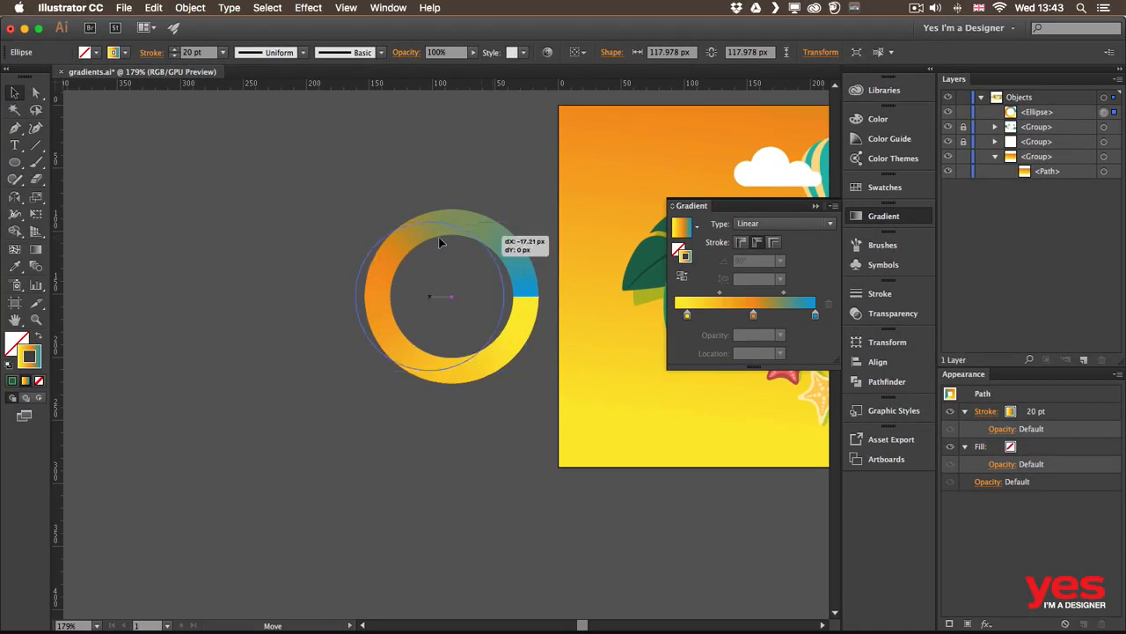
left_click_drag(325, 238, 480, 230)
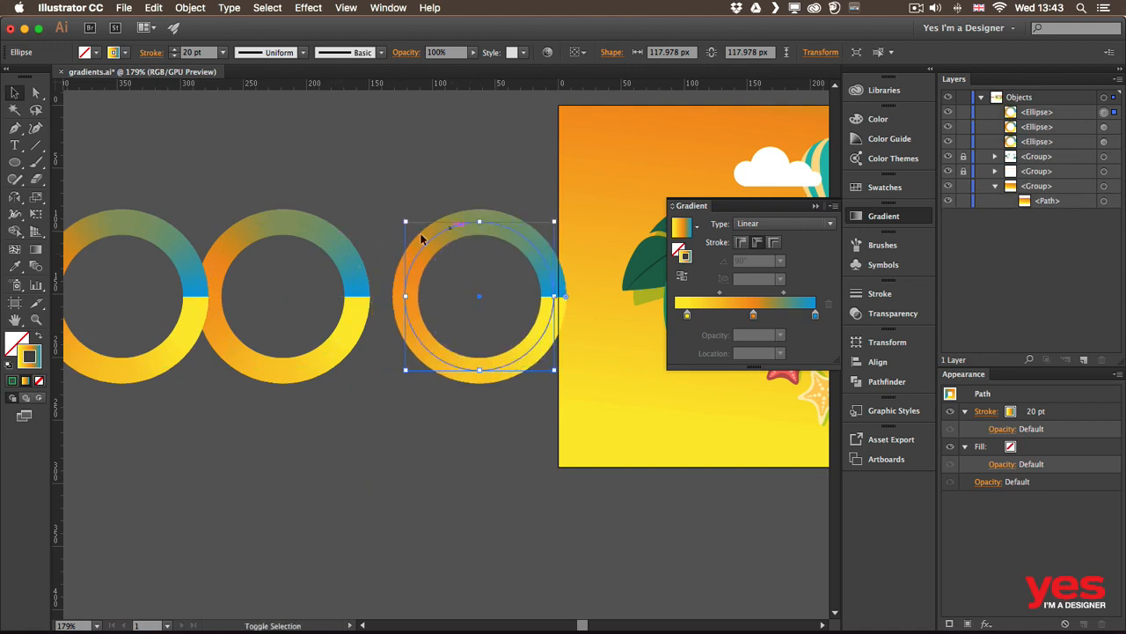
left_click_drag(314, 242, 327, 234)
scroll(327, 234, "left", 5)
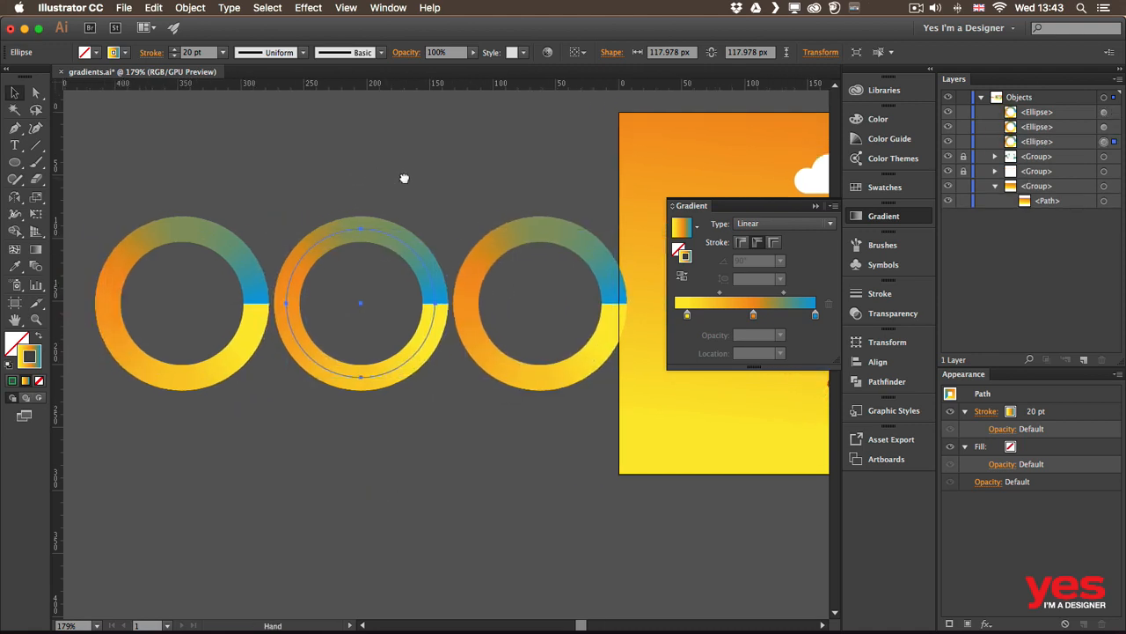
Apply the gradient within the stroke on the leftmost circle and across the stroke on the rightmost circle
left_click(254, 251)
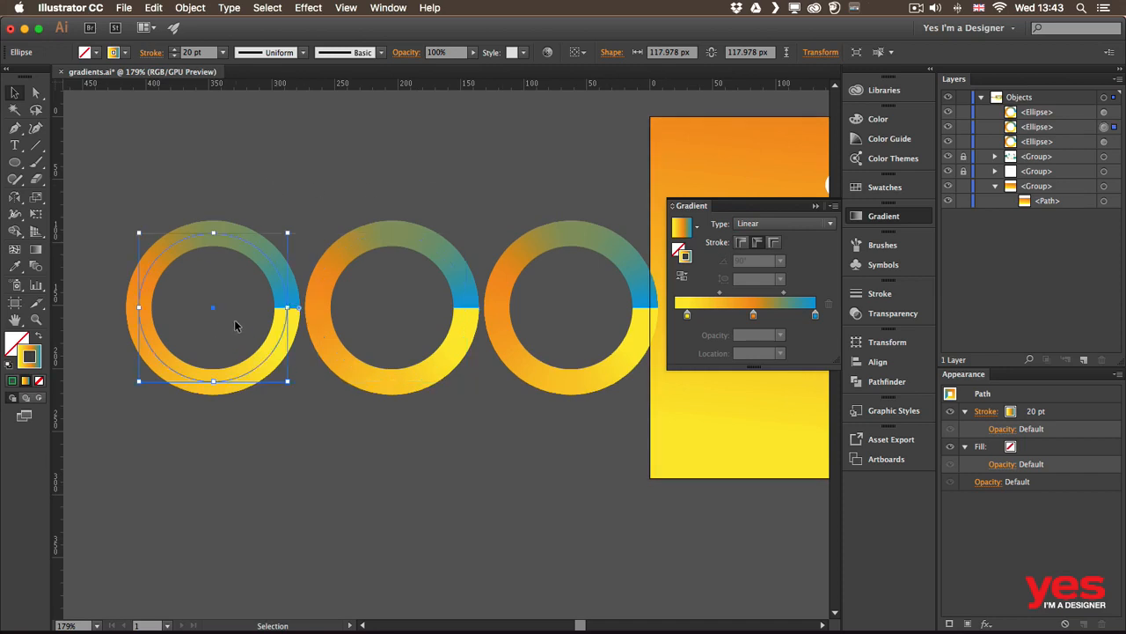
left_click(741, 242)
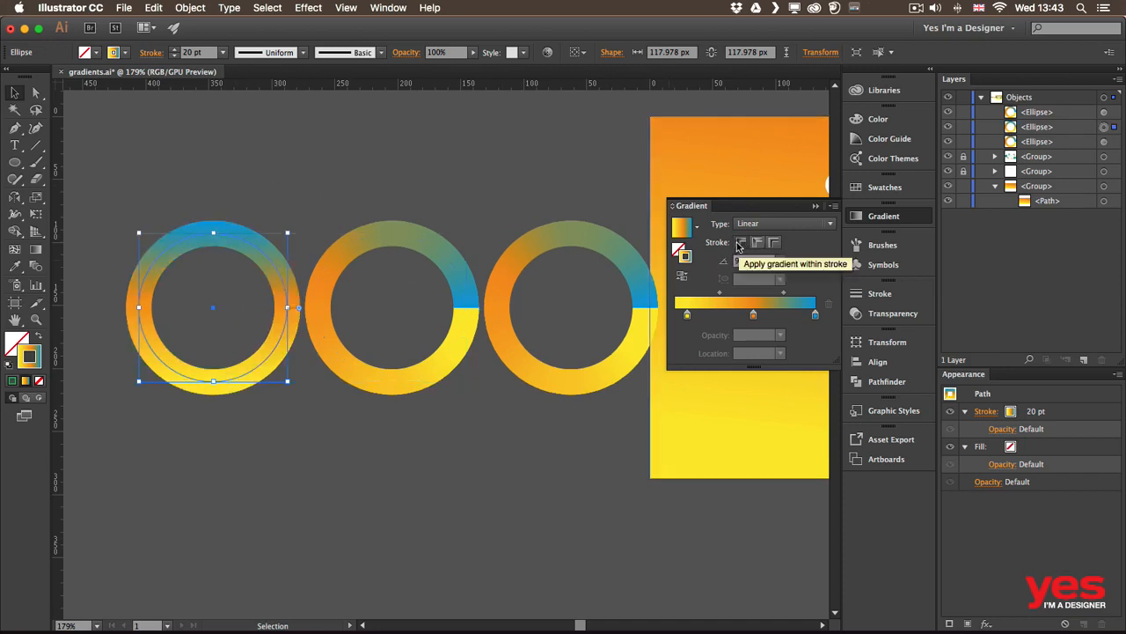
left_click(404, 356)
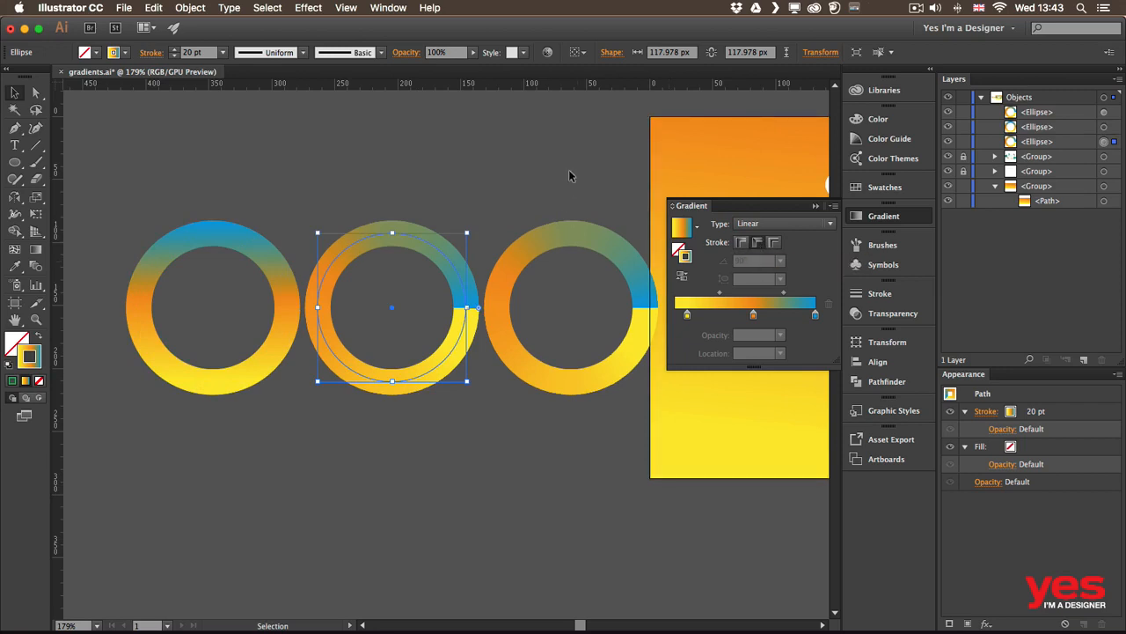
left_click(568, 374)
left_click(774, 243)
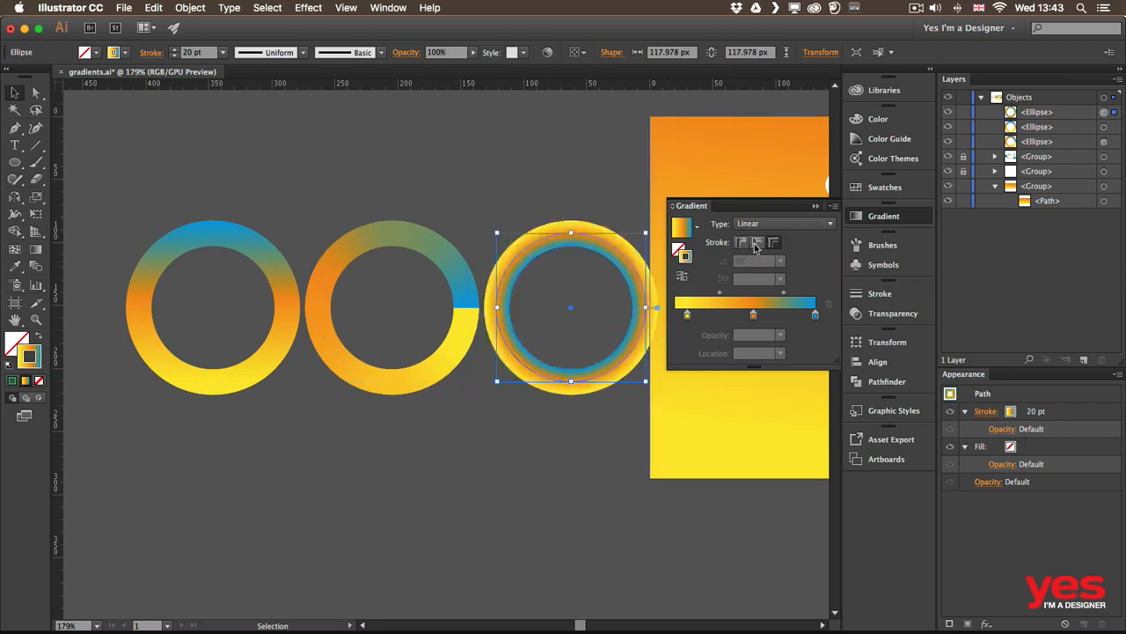
Select all three circles and increase their stroke weight to 40 pt
left_click(184, 159)
left_click_drag(537, 440, 545, 450)
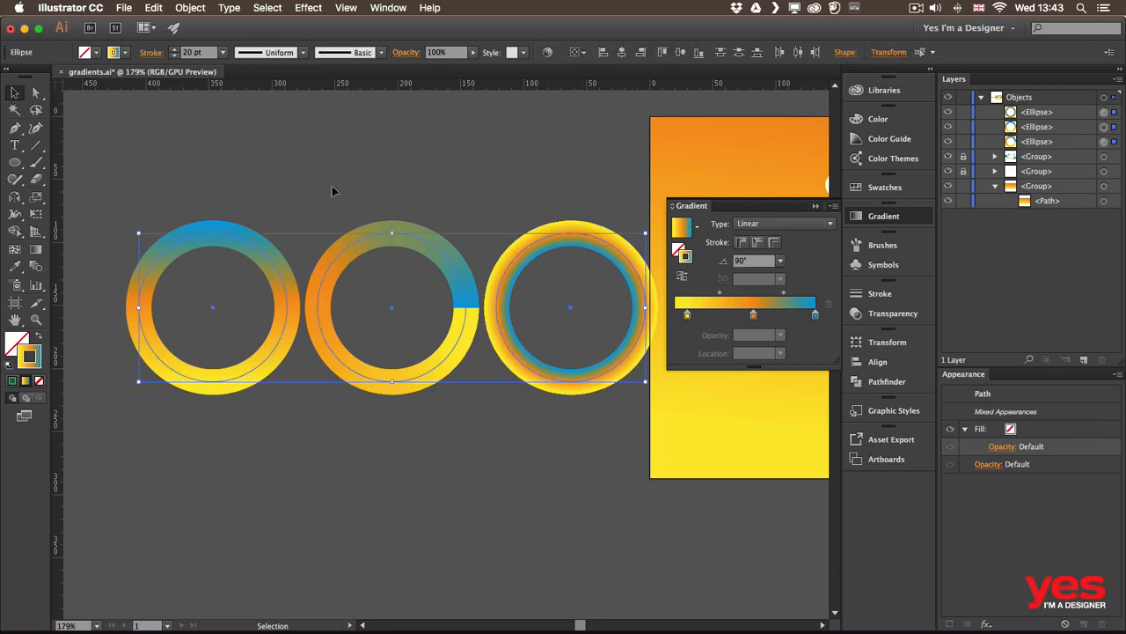
left_click(174, 49)
left_click(174, 49)
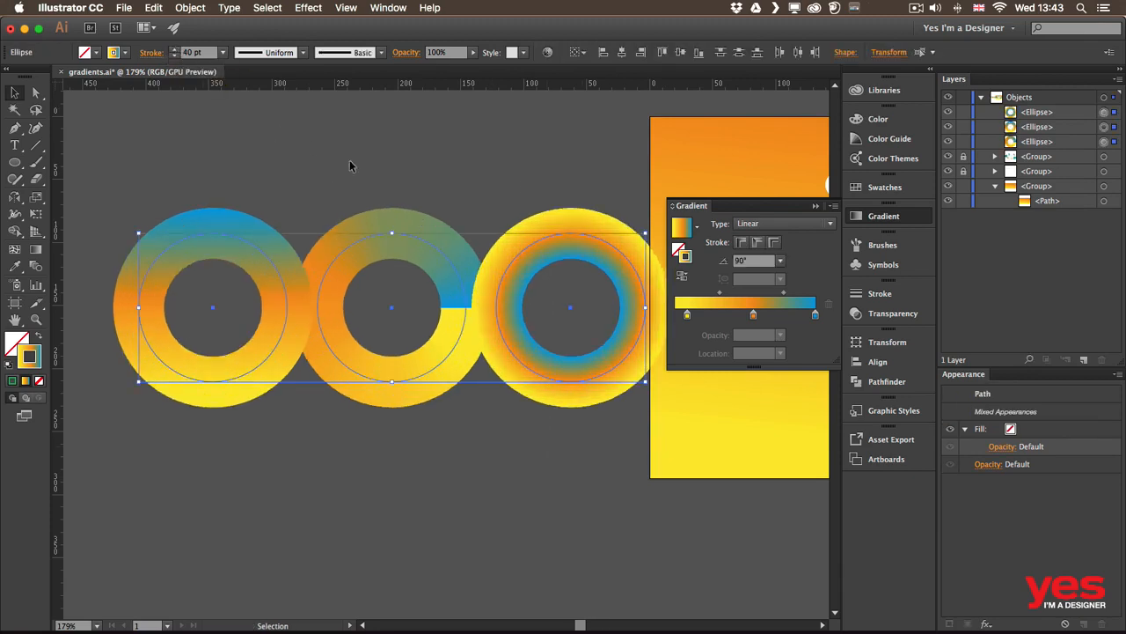
Spread the thickened circles apart horizontally so that they sit side by side without overlapping
left_click(309, 162)
left_click(244, 244)
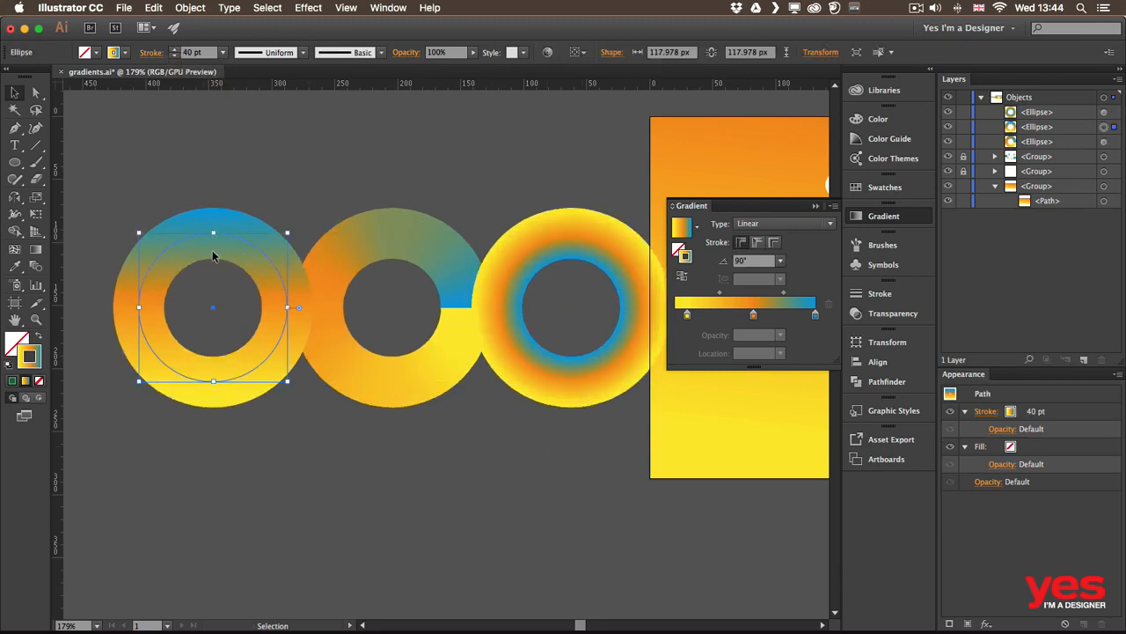
left_click_drag(239, 233, 204, 233)
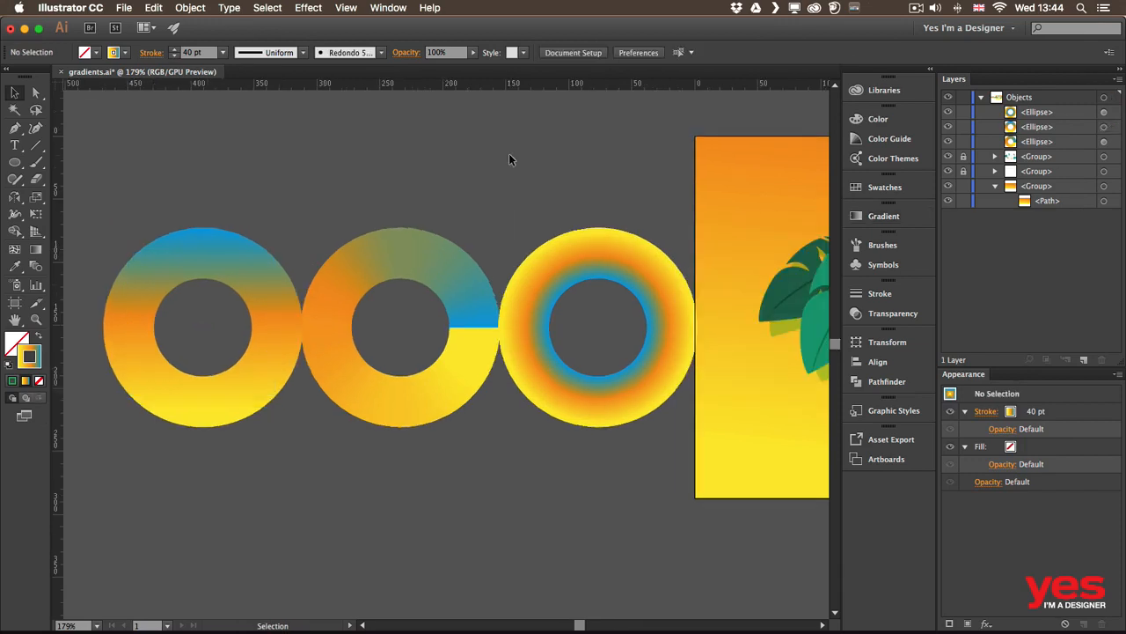